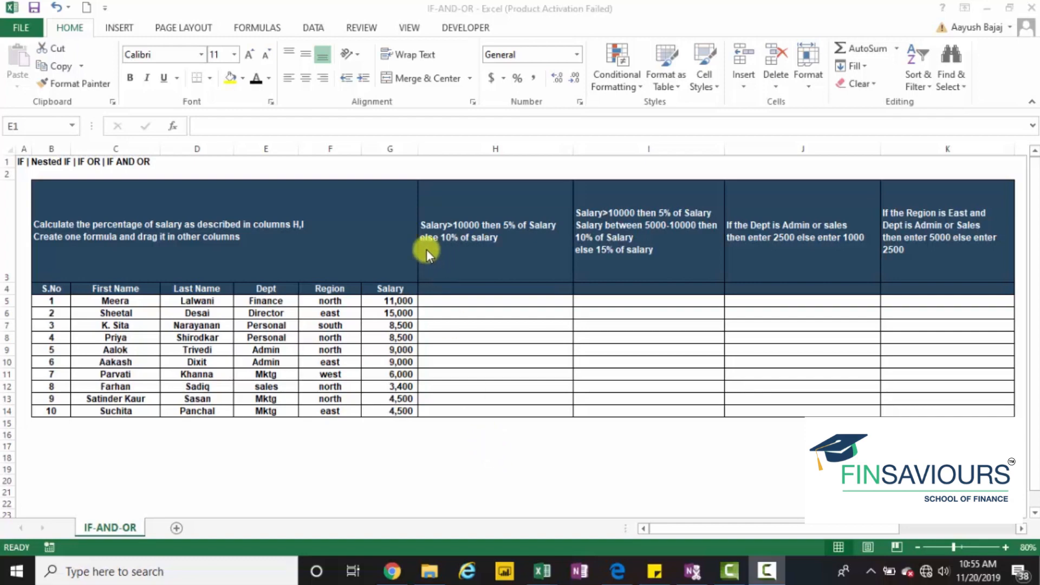
click(359, 163)
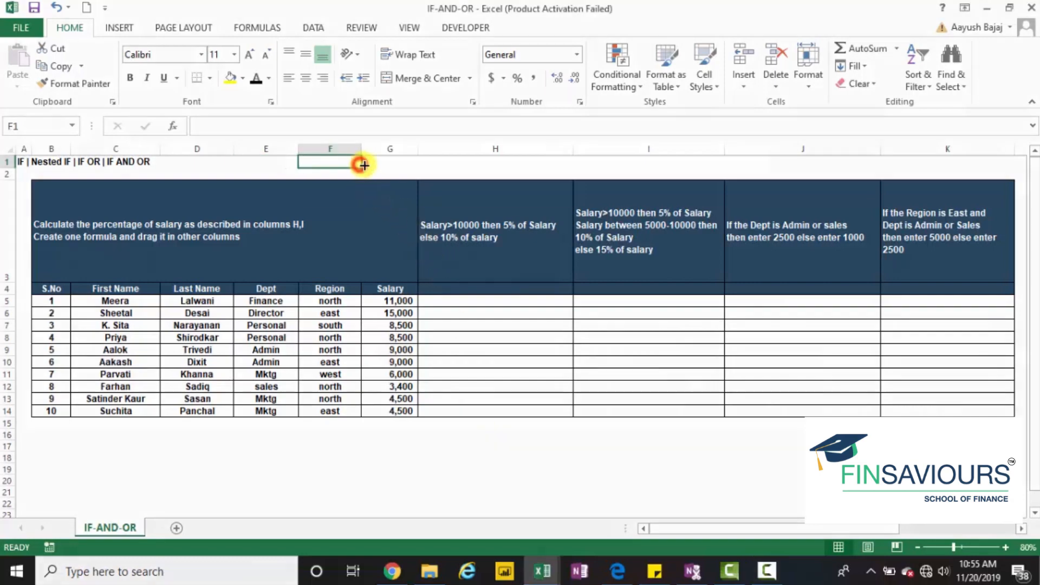
text(=if)
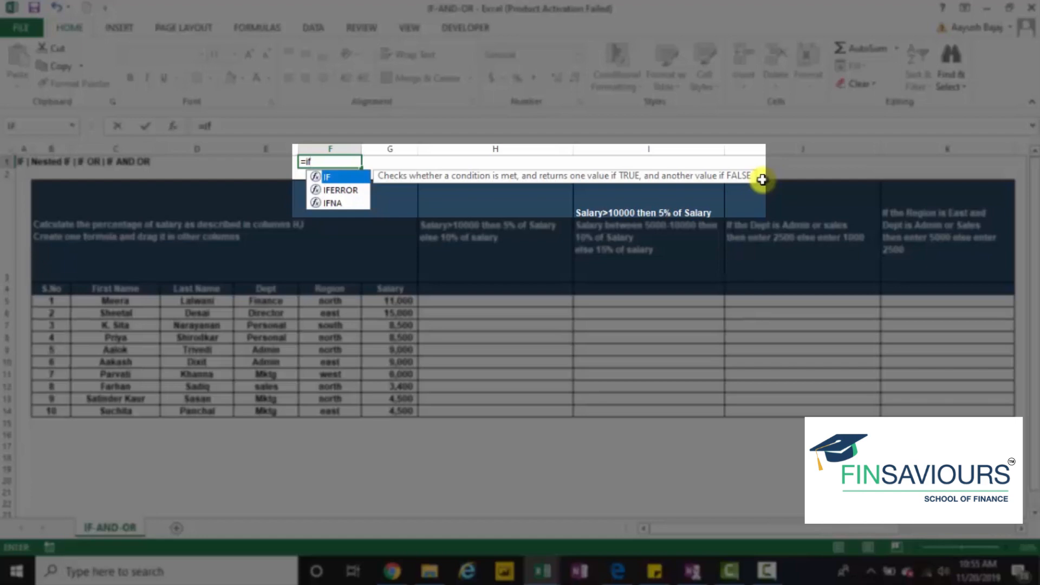
key(Tab)
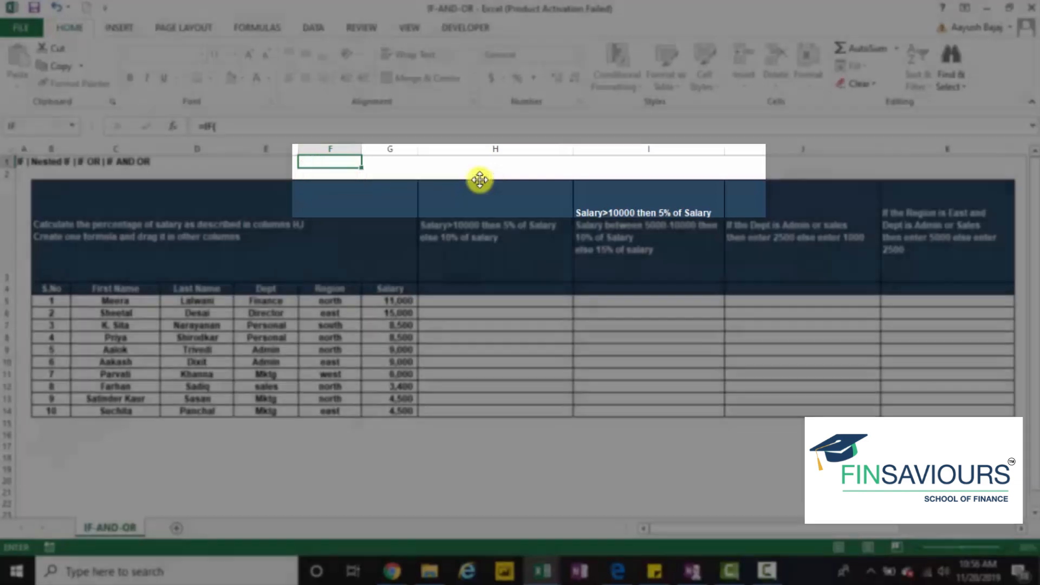
key(Escape)
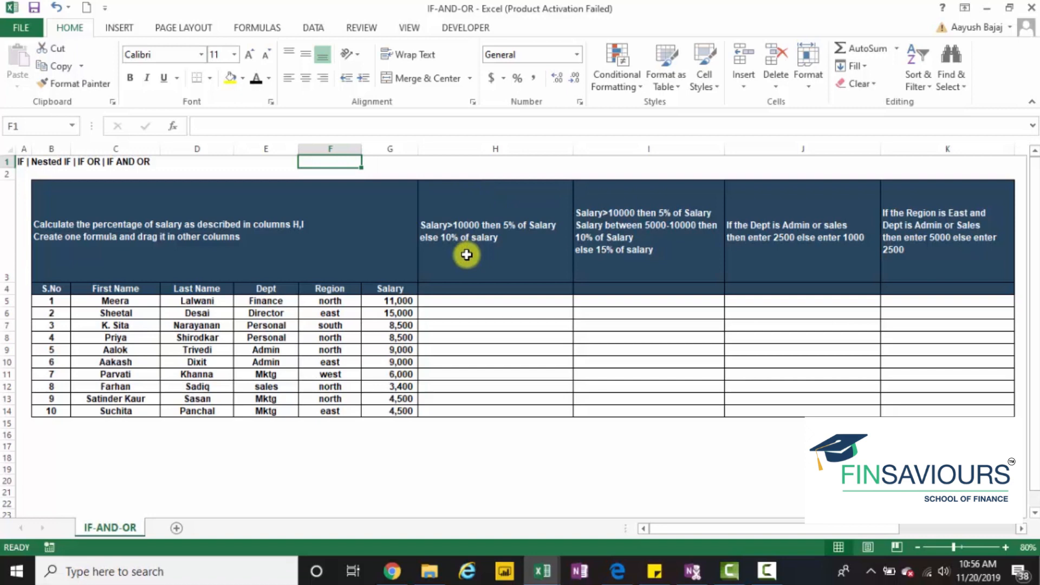
click(267, 311)
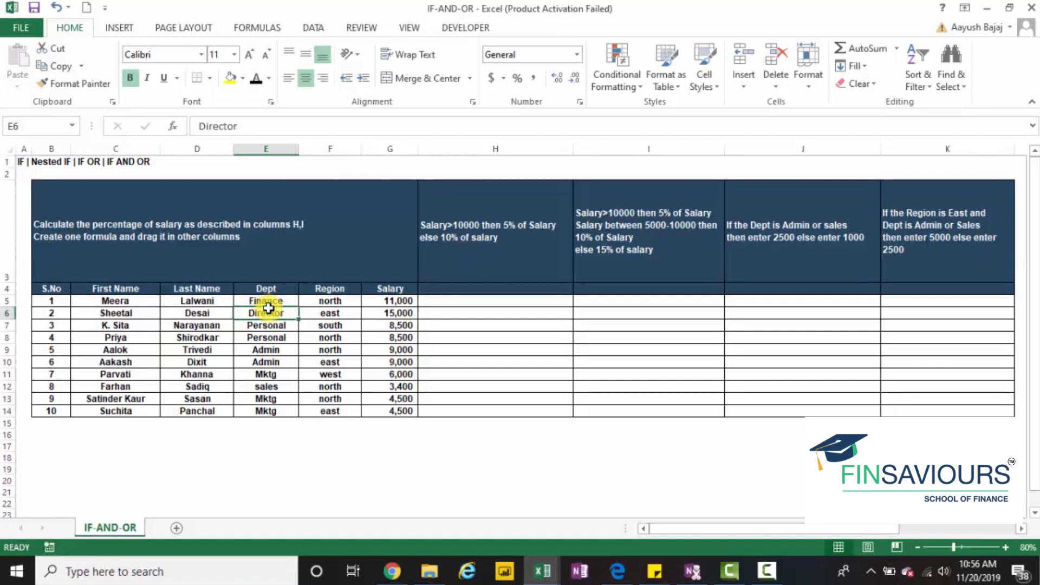
click(318, 309)
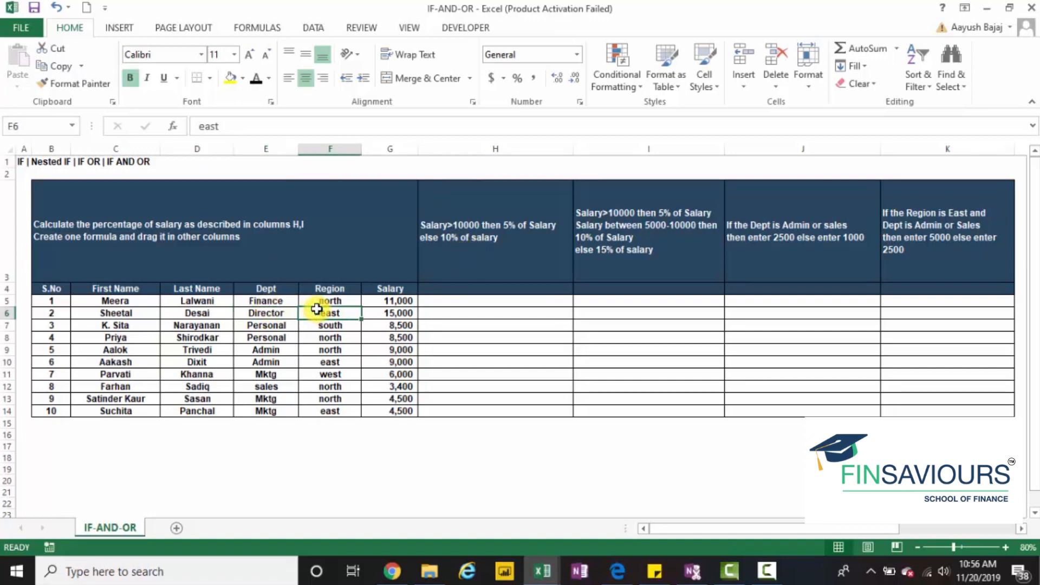
click(385, 311)
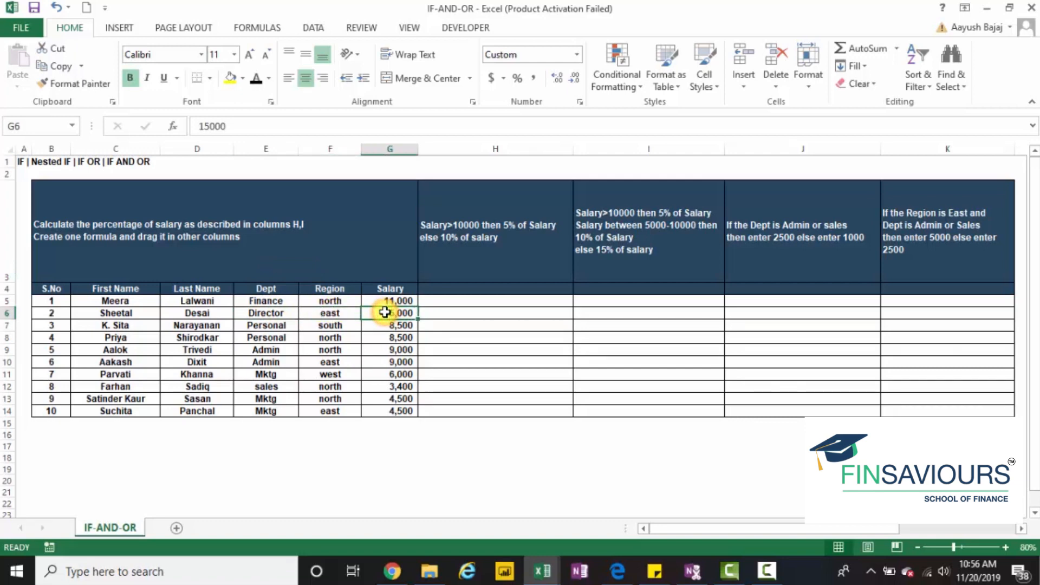
Begin an IF formula in cell H5 with the logical test G5>10000
click(501, 301)
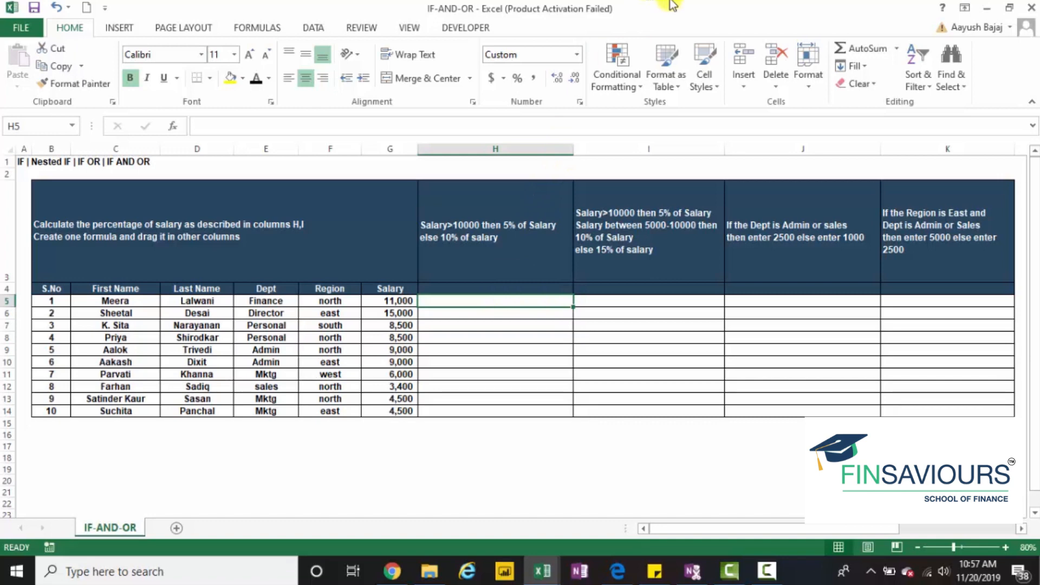
text(=if)
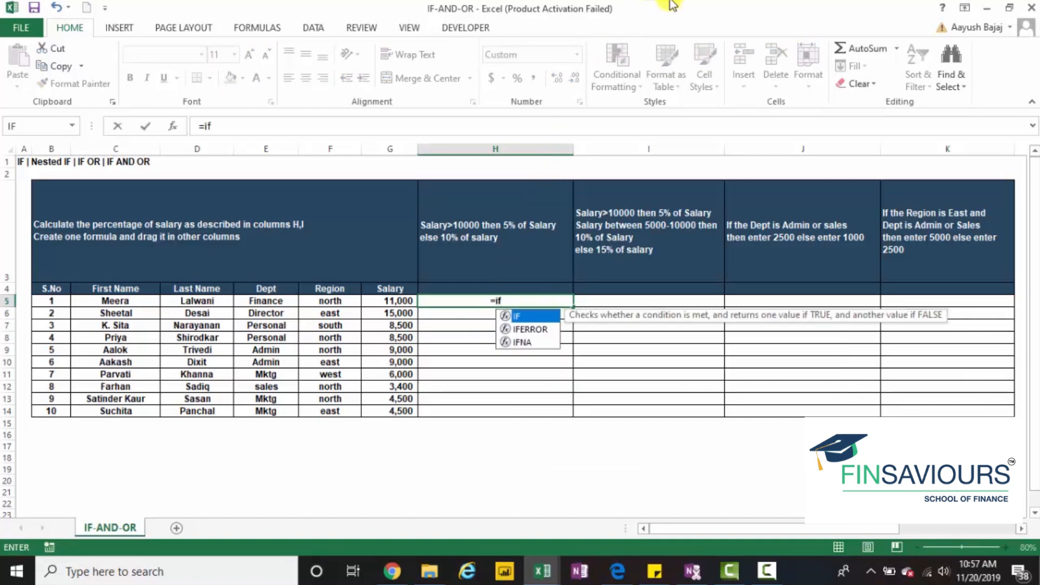
key(Tab)
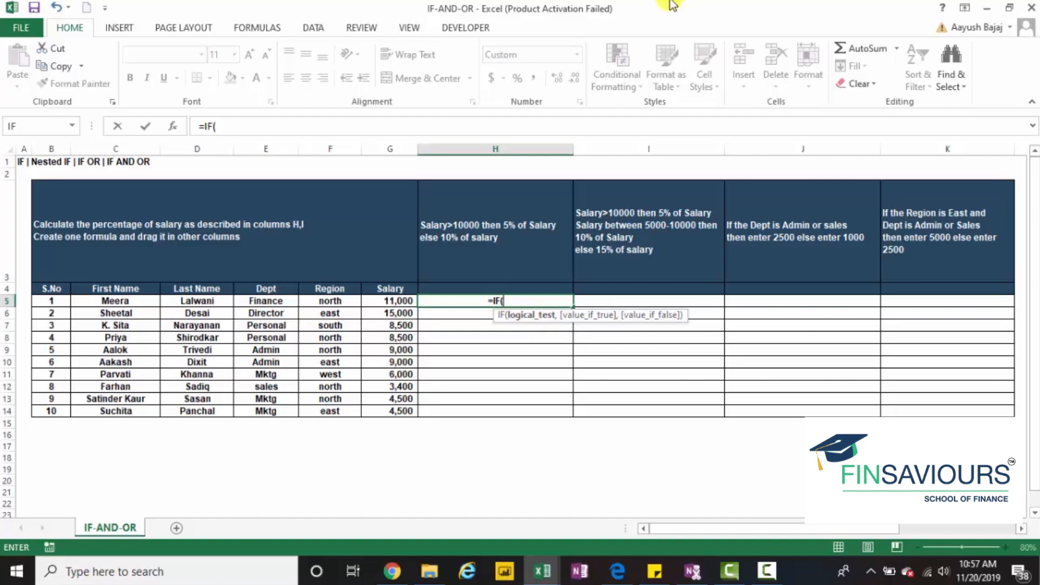
key(Left)
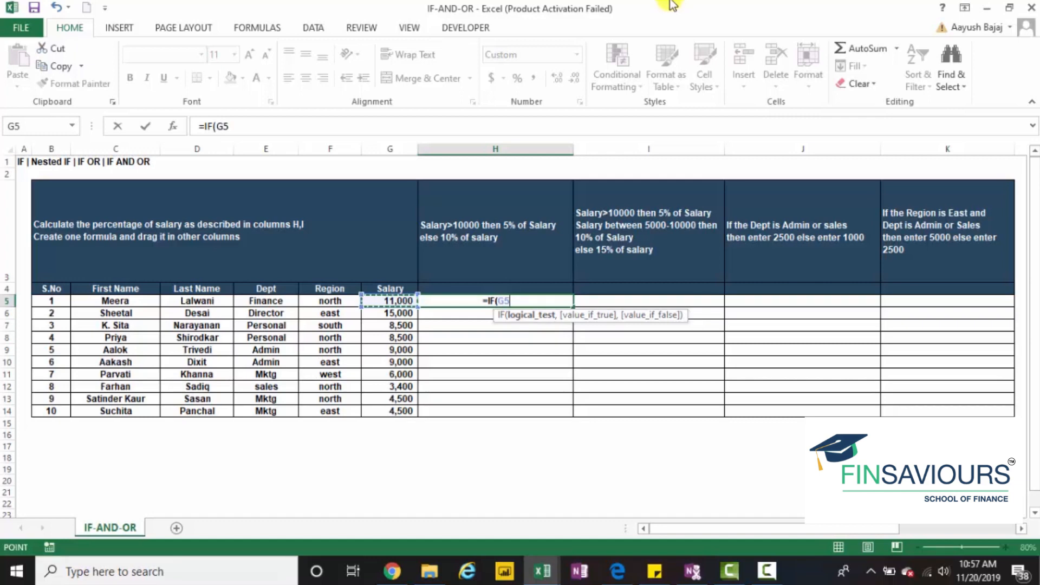
text(?)
key(BackSpace)
text(>)
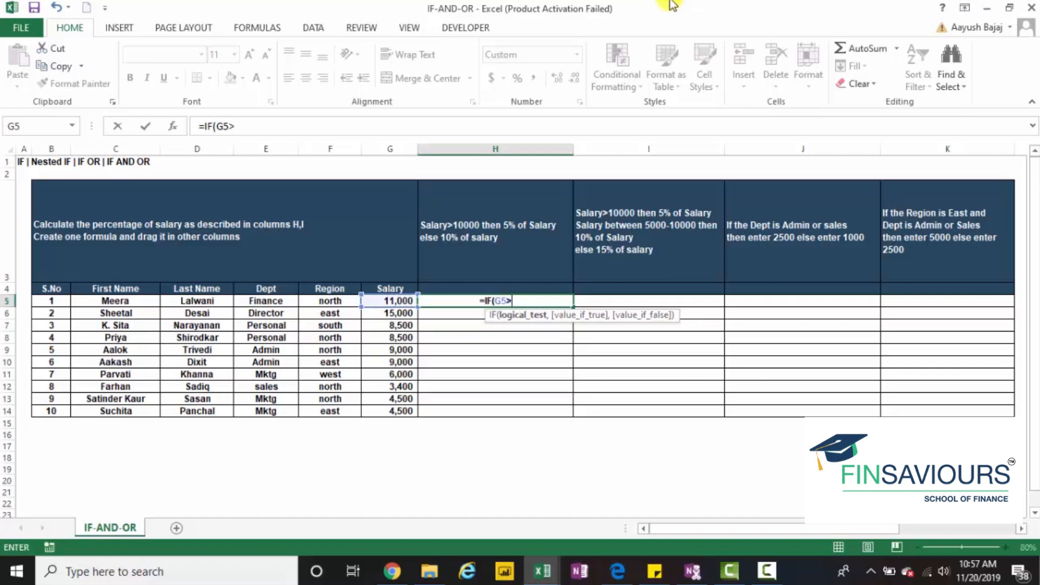
text(10000)
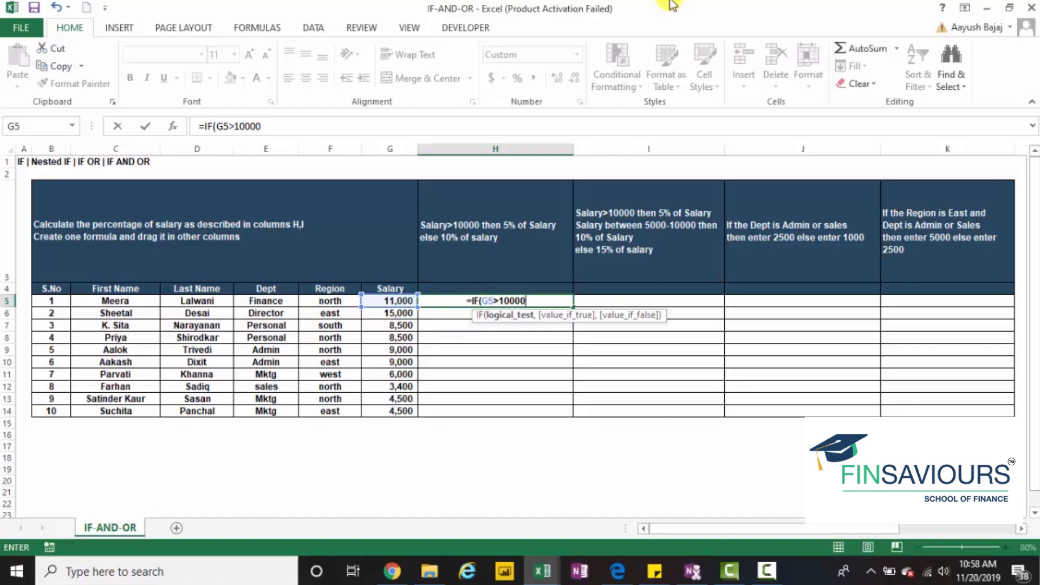
text(,)
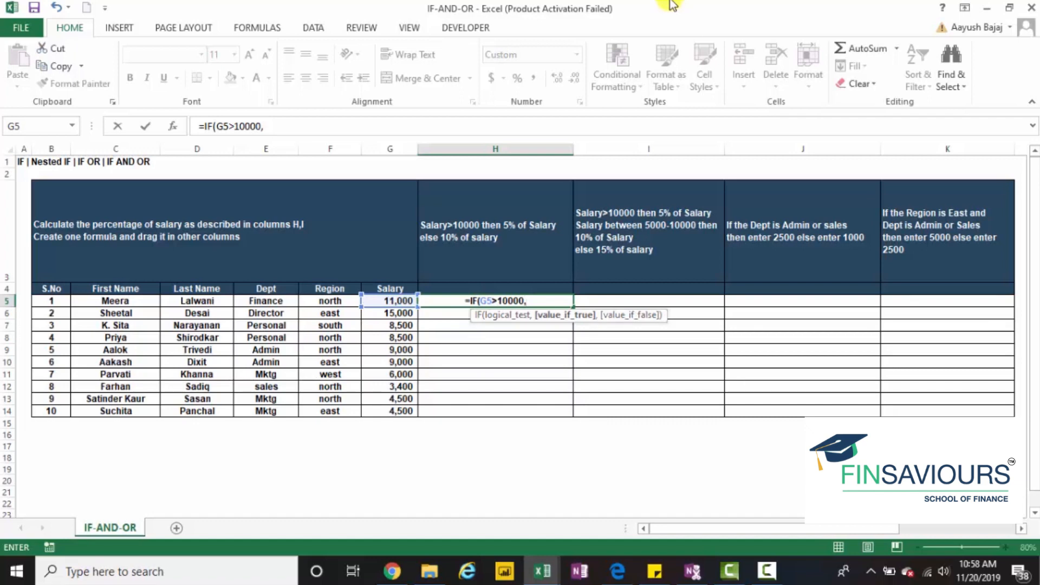
Complete the H5 formula with G5*5% as the true value and G5*10% as the false value
key(Left)
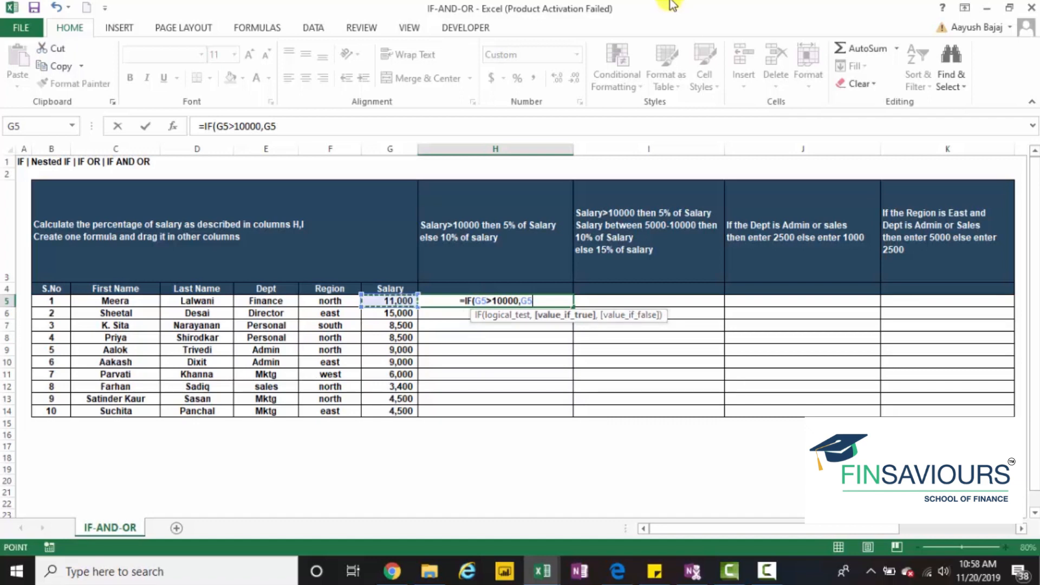
text(*)
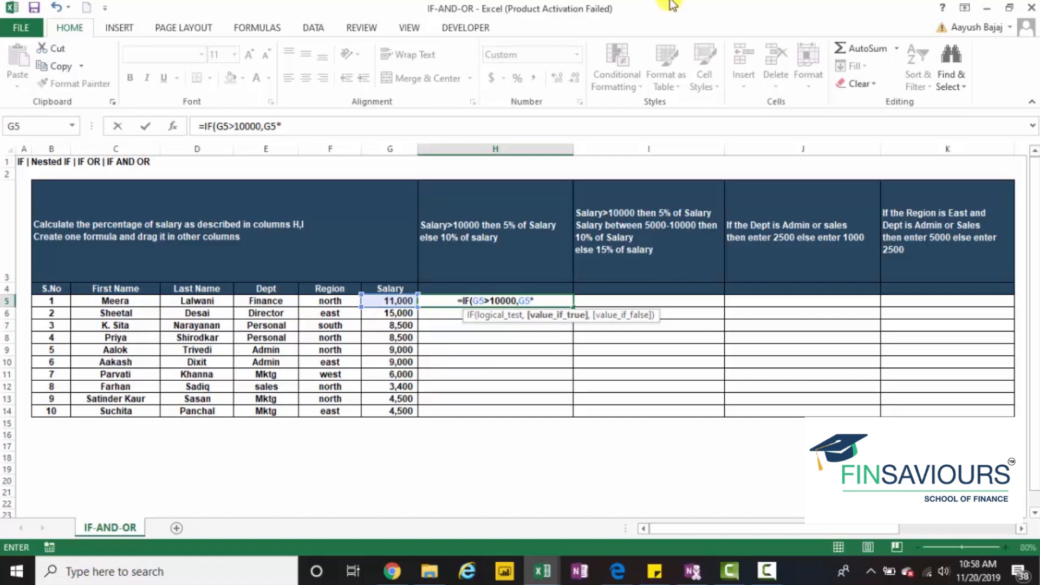
text(5%)
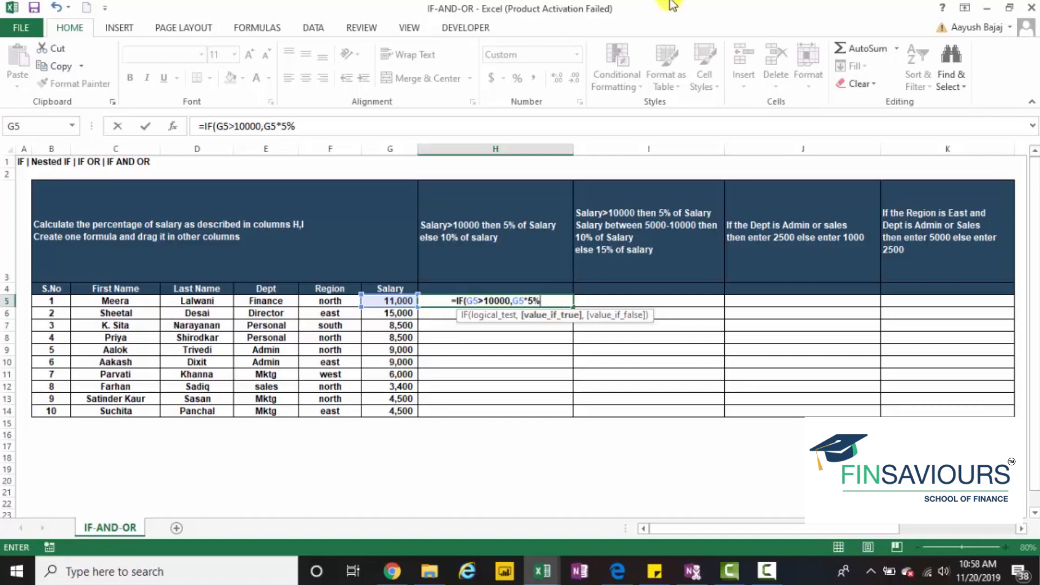
text(,)
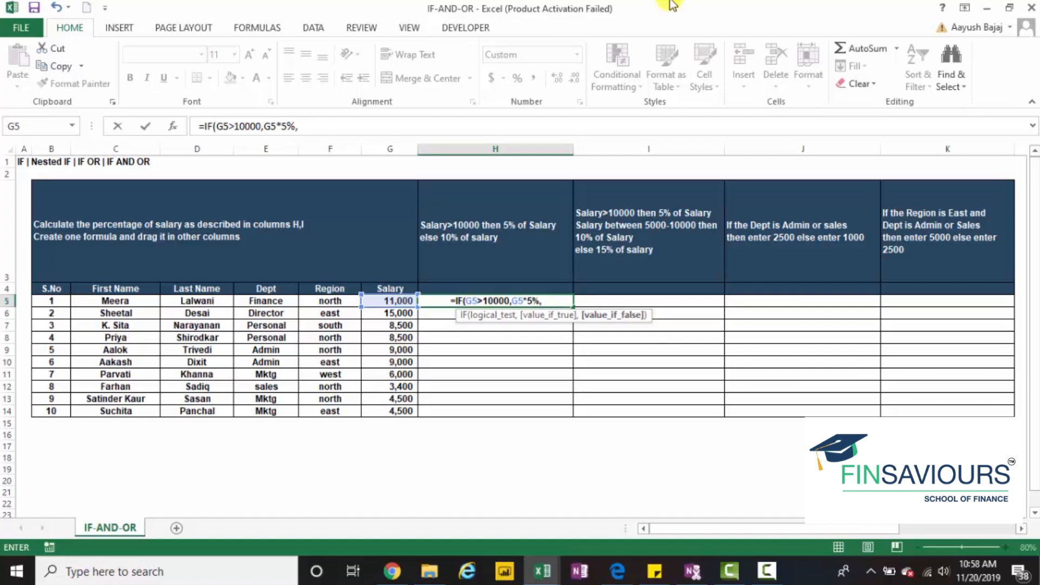
text(G5*)
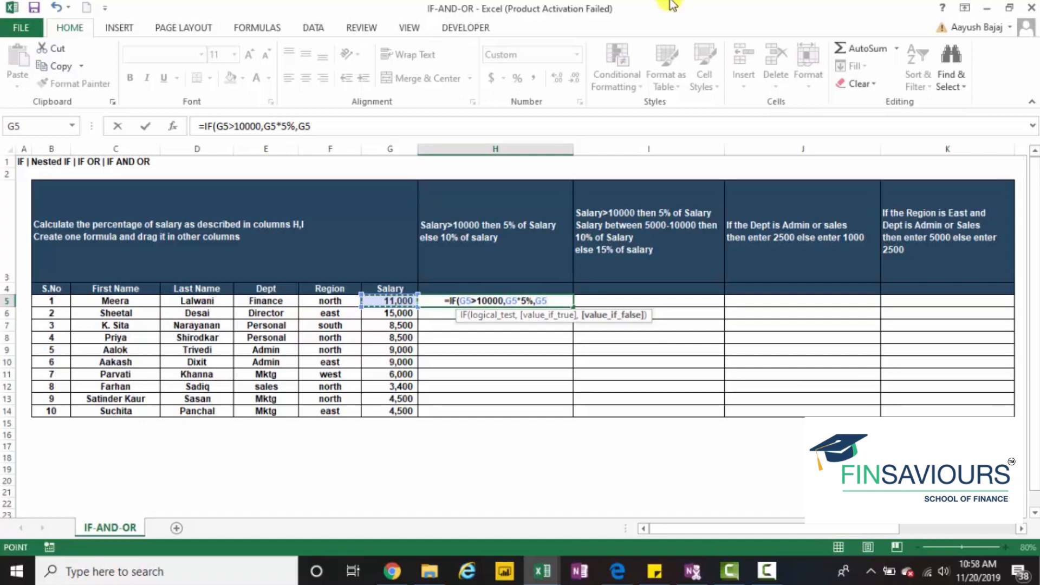
text(10%)
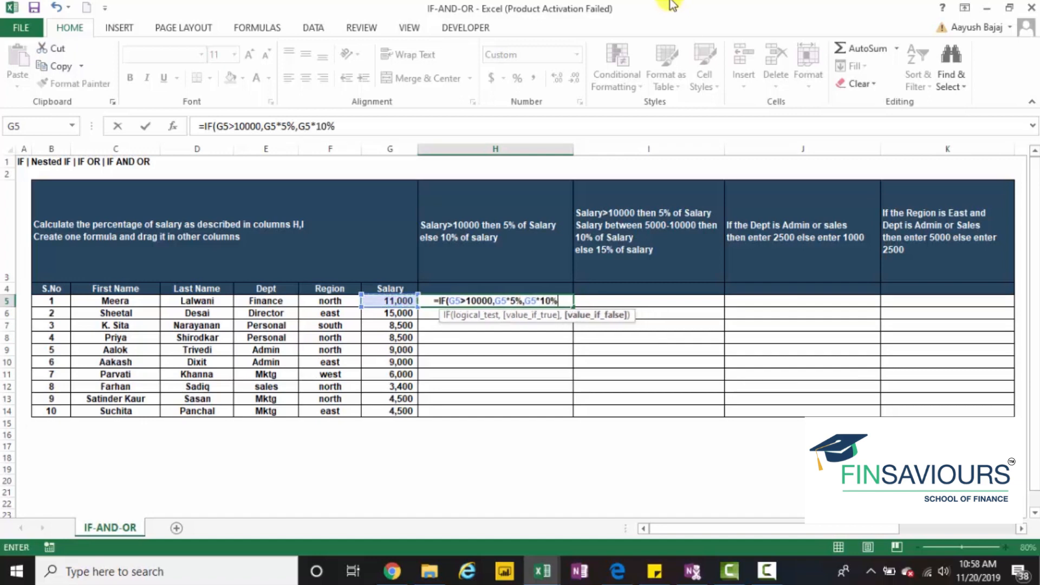
text())
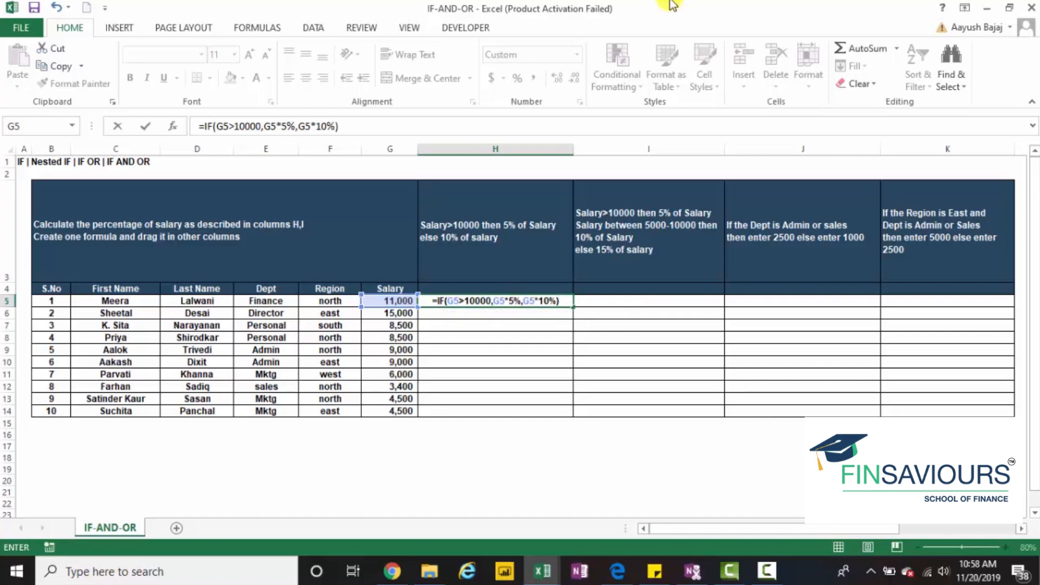
key(Return)
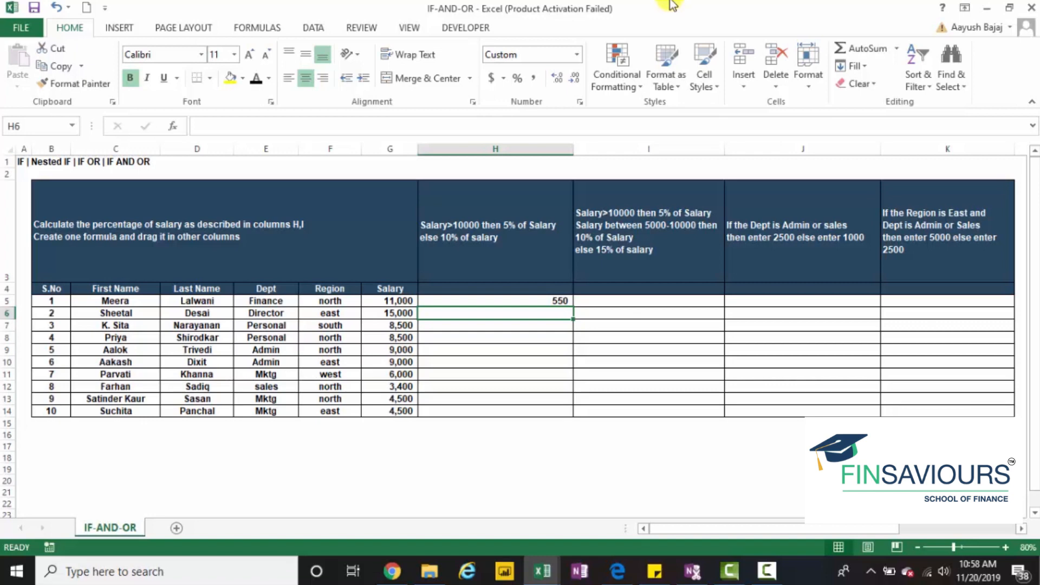
key(Up)
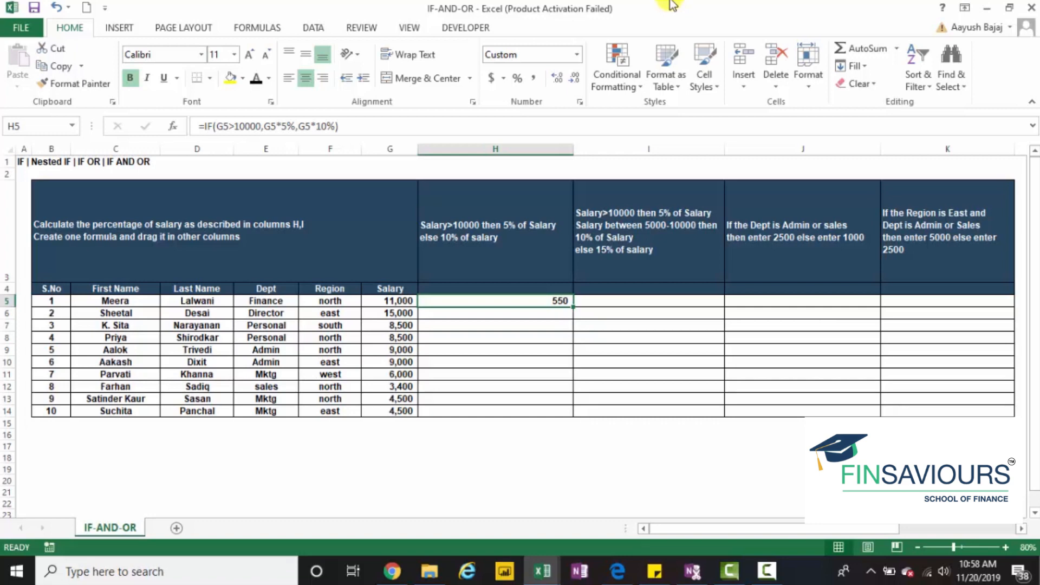
Begin an IF formula in cell H6 that tests whether the salary G6>10000
key(Down)
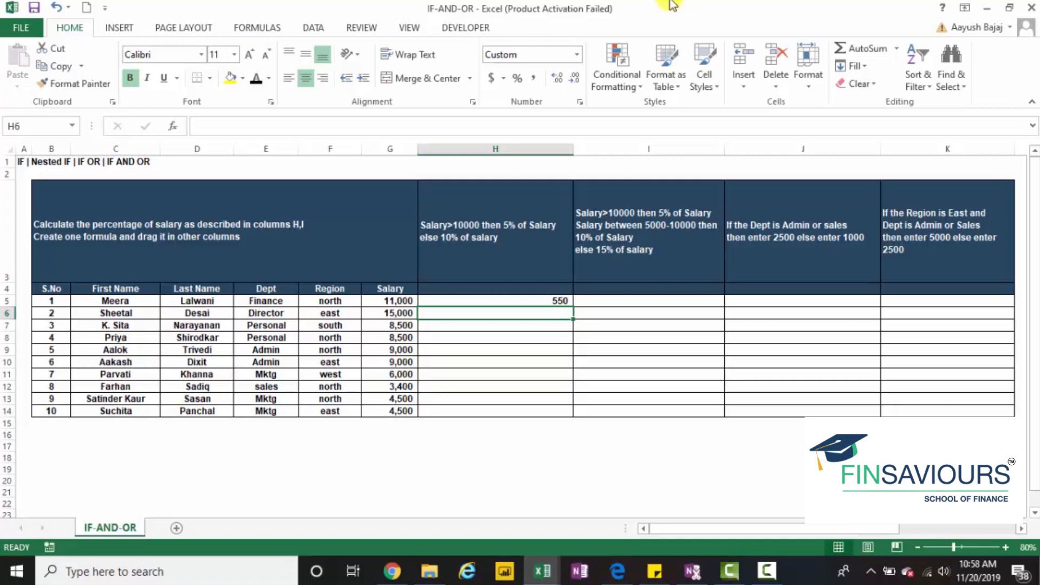
text(=if)
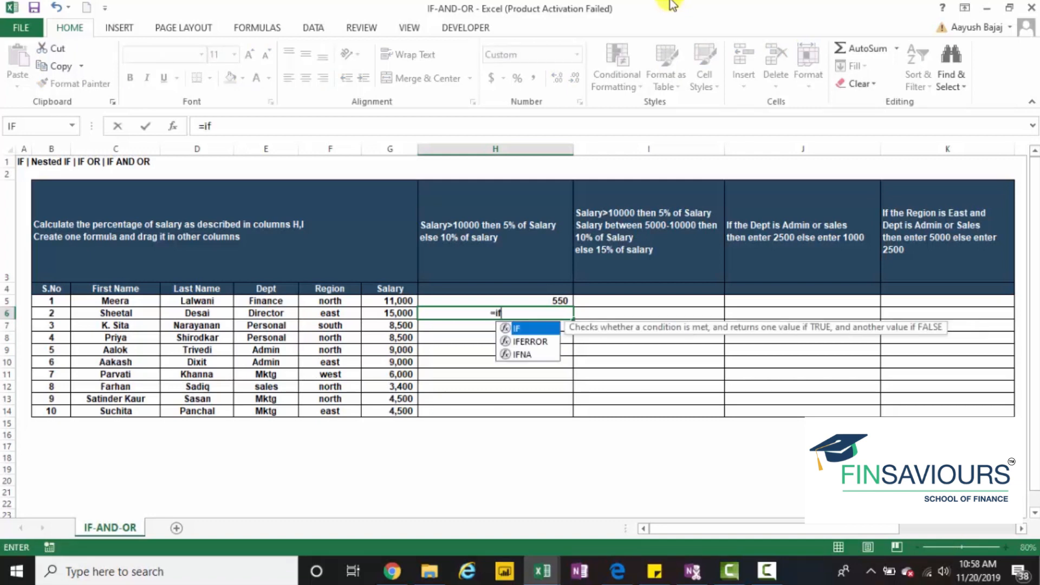
key(Tab)
key(Left)
text(>10000)
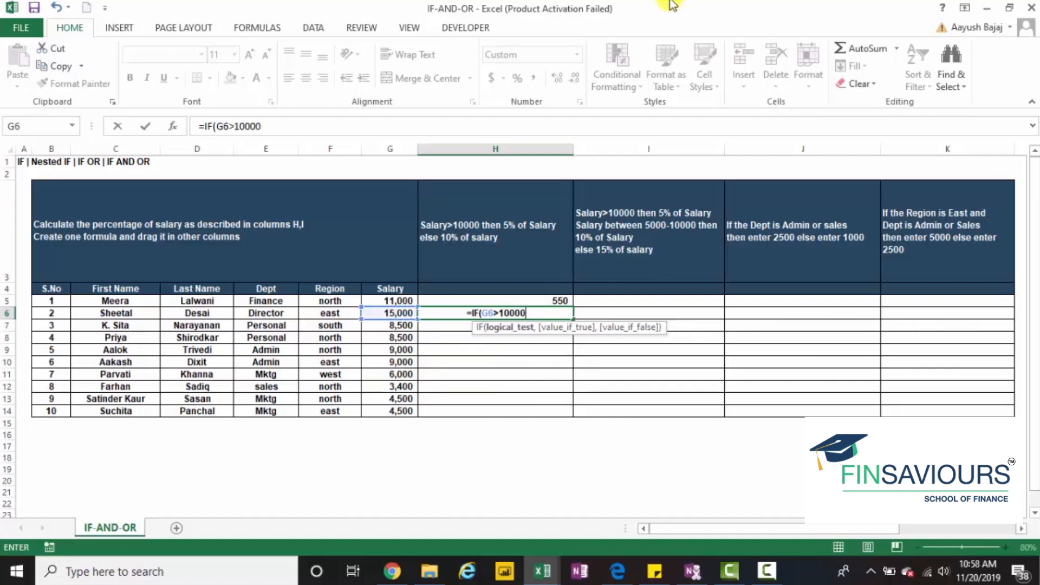
text(,)
Finish the H6 formula with G6*5% if true and G6*10% if false
key(Left)
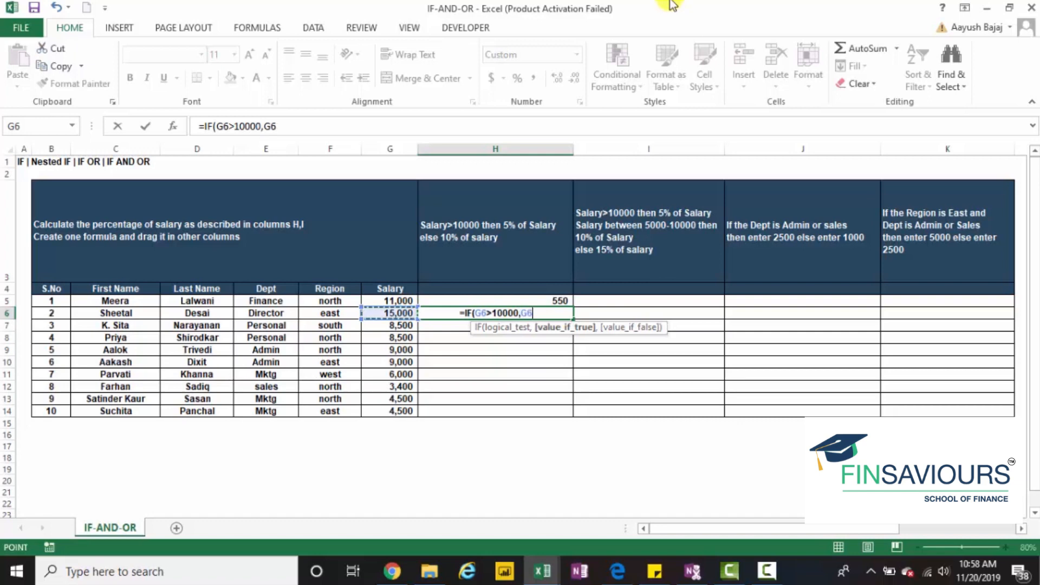
text(*5)
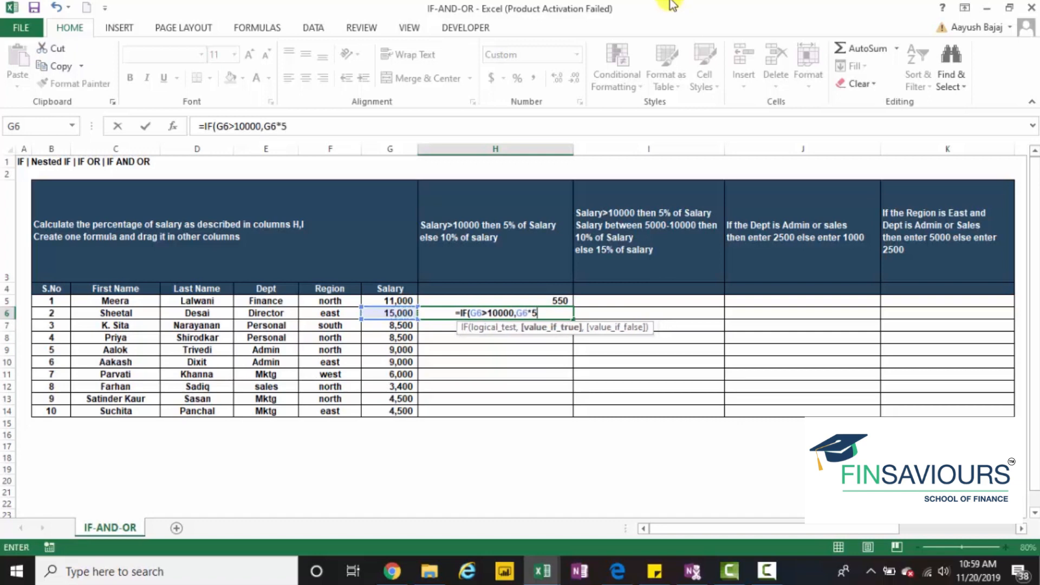
text(%,)
key(Left)
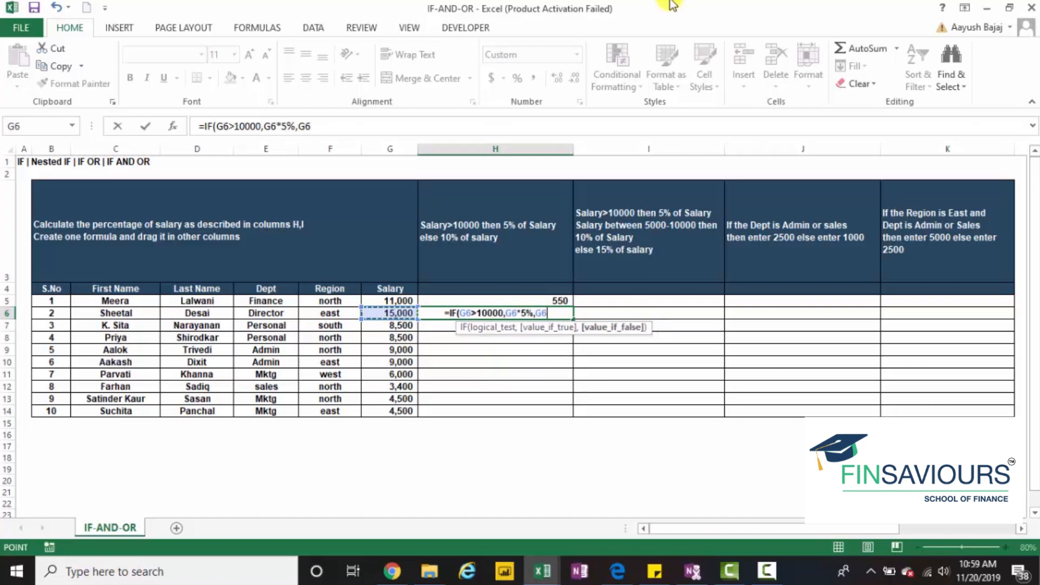
text(*10%)
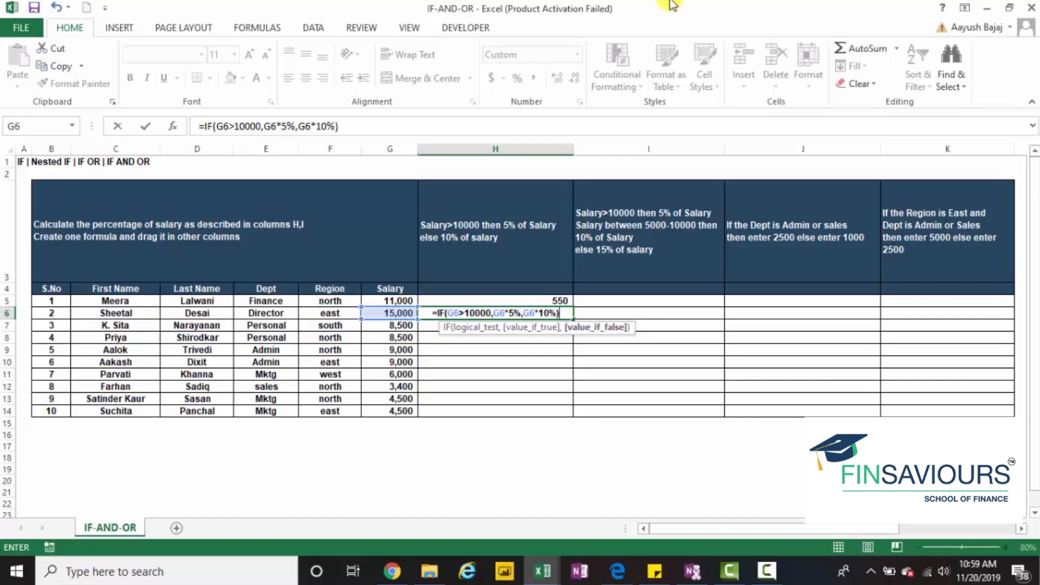
text())
key(Return)
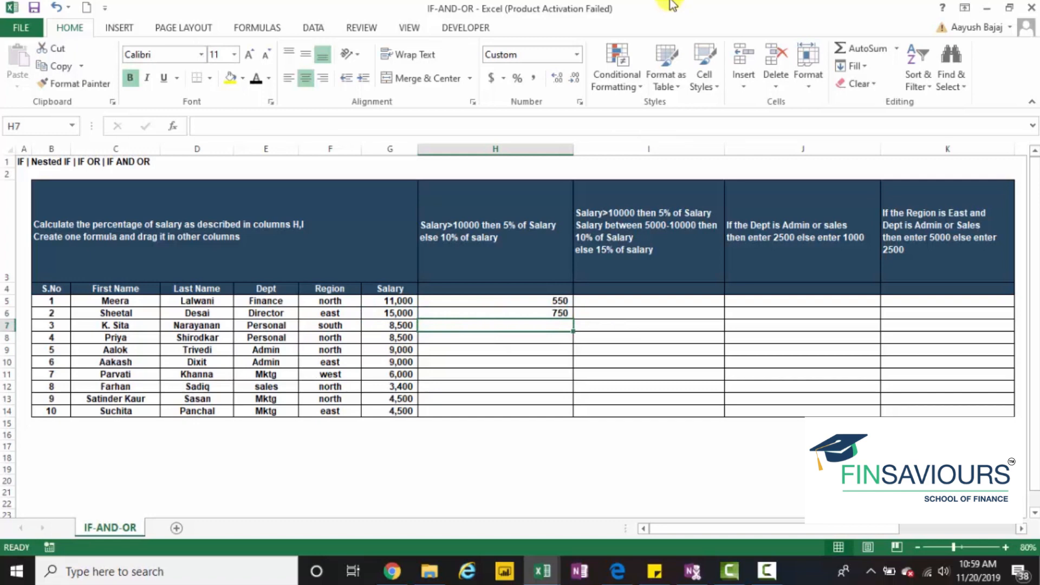
key(Up)
key(Down)
key(shift+Down)
key(shift+Down)
key(shift+Down)
key(shift+Down)
key(shift+Down)
key(shift+Down)
key(shift+Down)
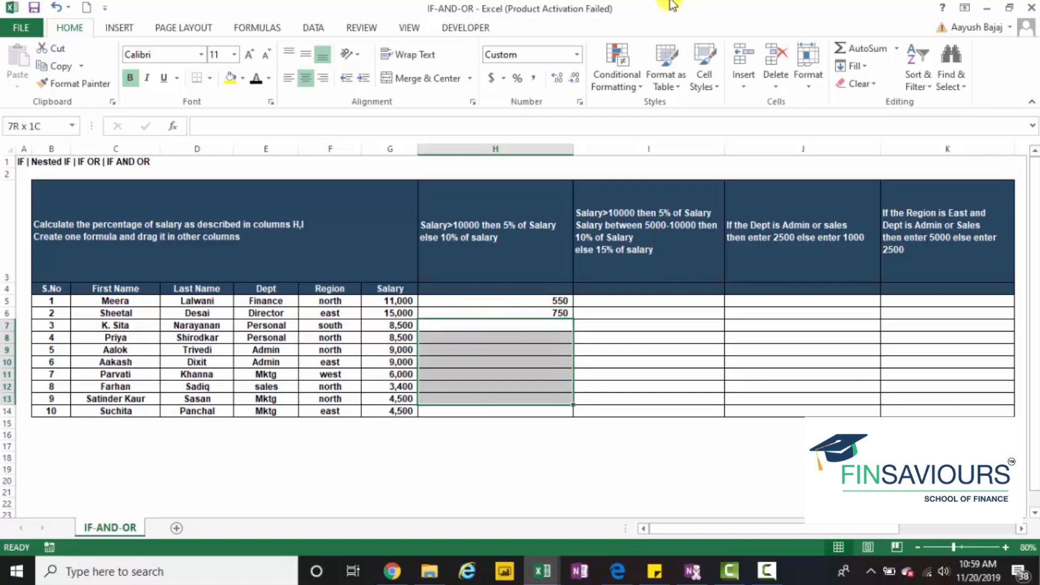
Copy the formula in H6, paste it down through H14, and undo the paste
key(Up)
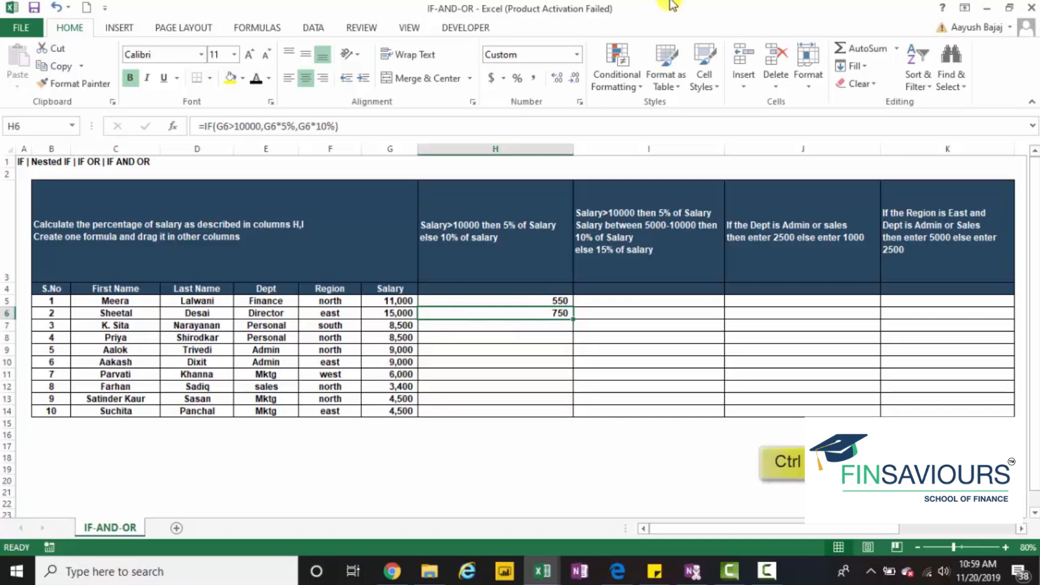
key(ctrl+c)
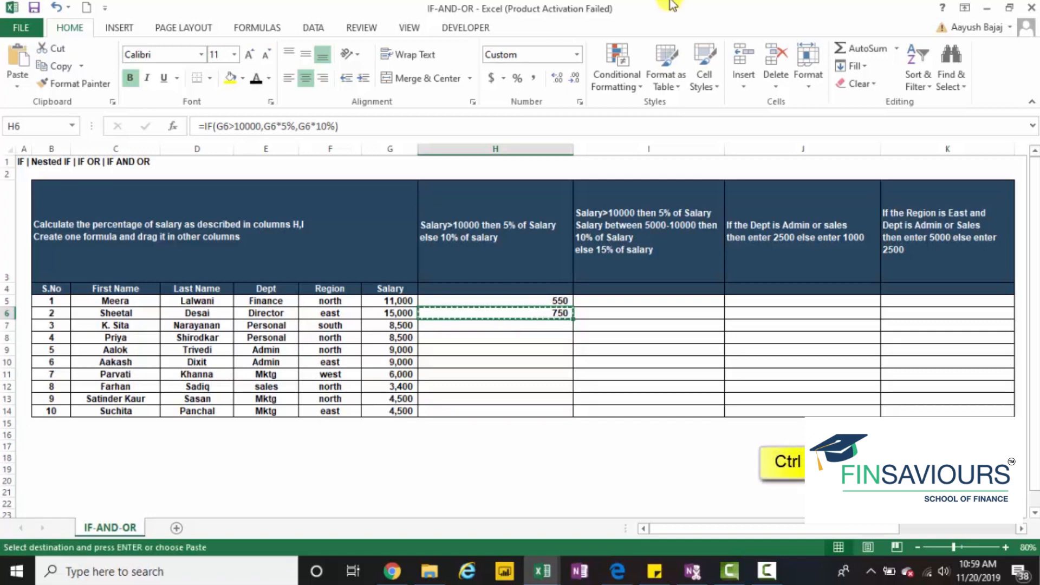
key(shift+Down)
key(shift+Down)
key(shift+Down)
key(shift+Down)
key(shift+Down)
key(shift+Down)
key(shift+Down)
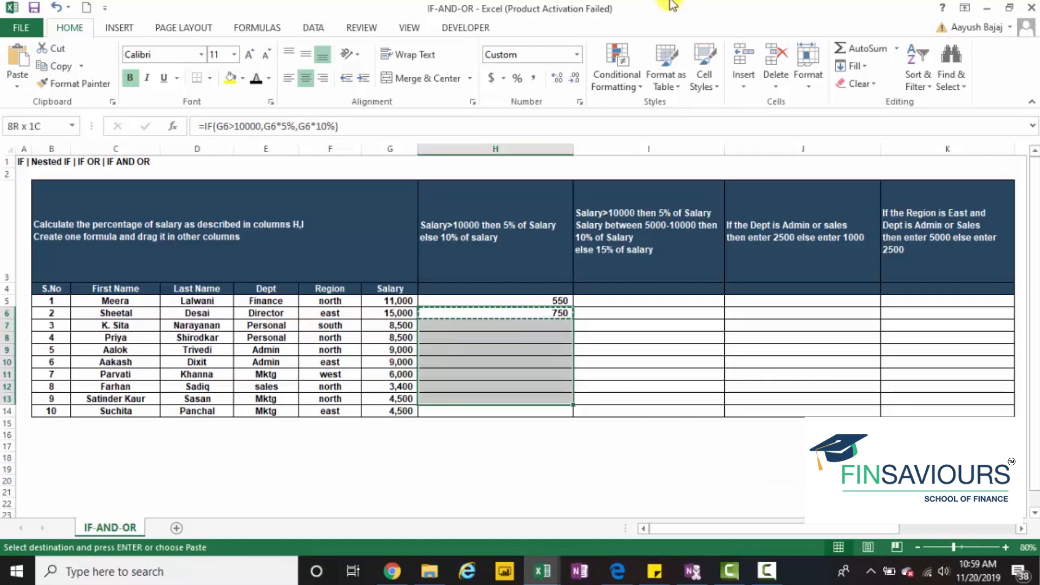
key(shift+Down)
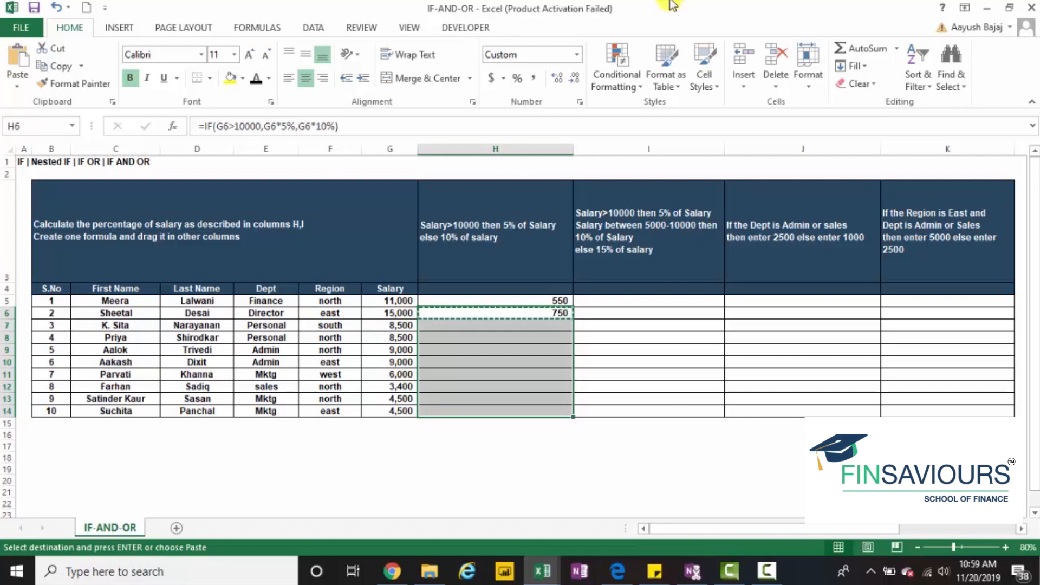
key(Return)
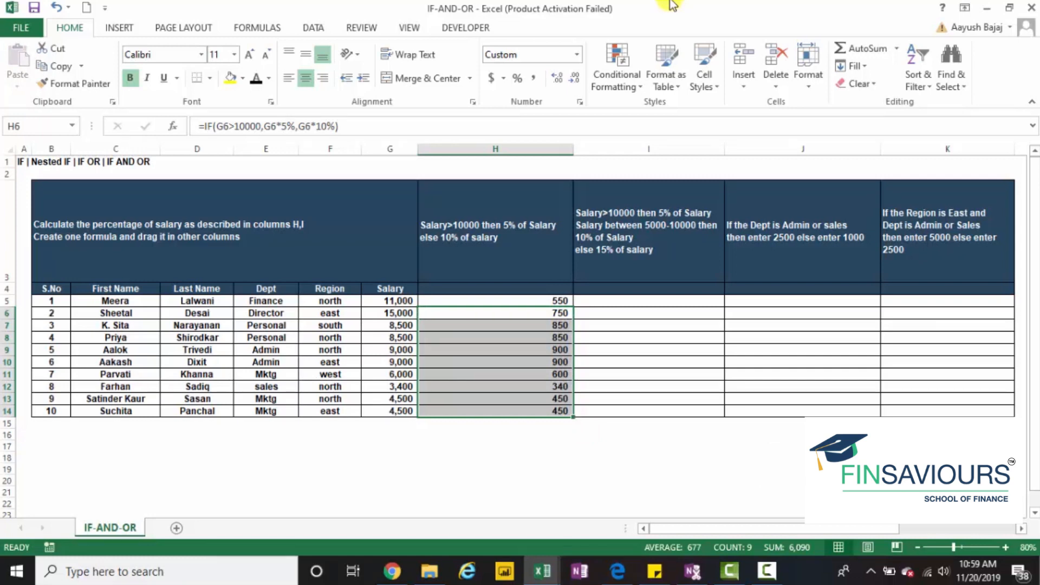
key(ctrl+z)
key(Escape)
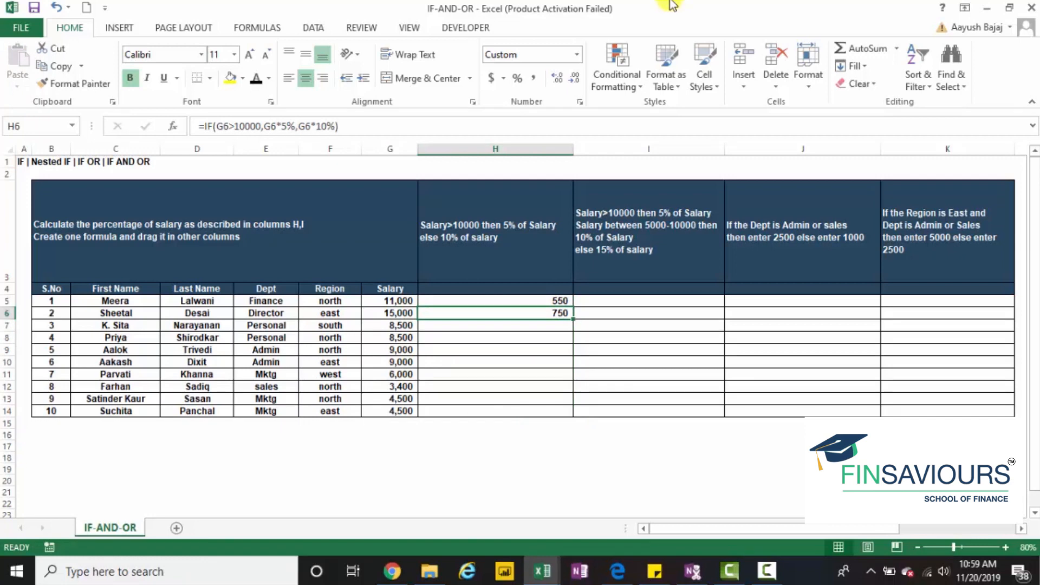
Fill the IF formula from H6 down through H14
drag(496, 313, 495, 411)
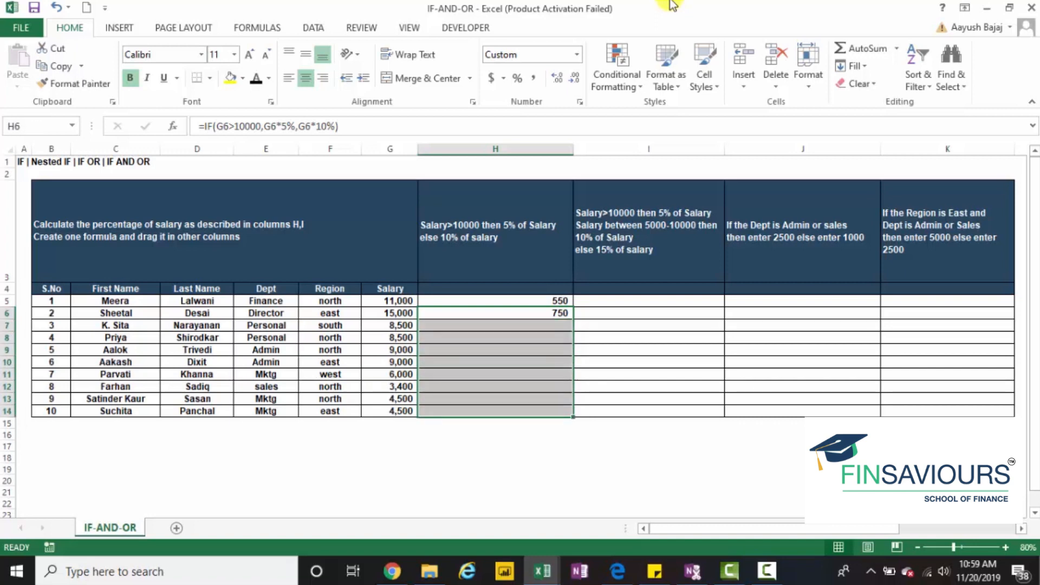
key(ctrl)
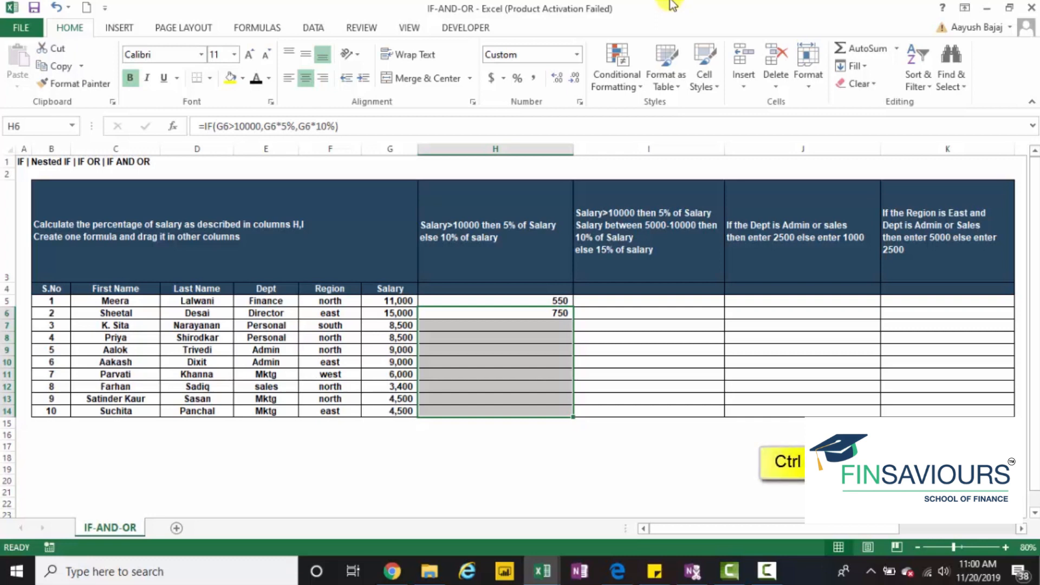
key(ctrl+d)
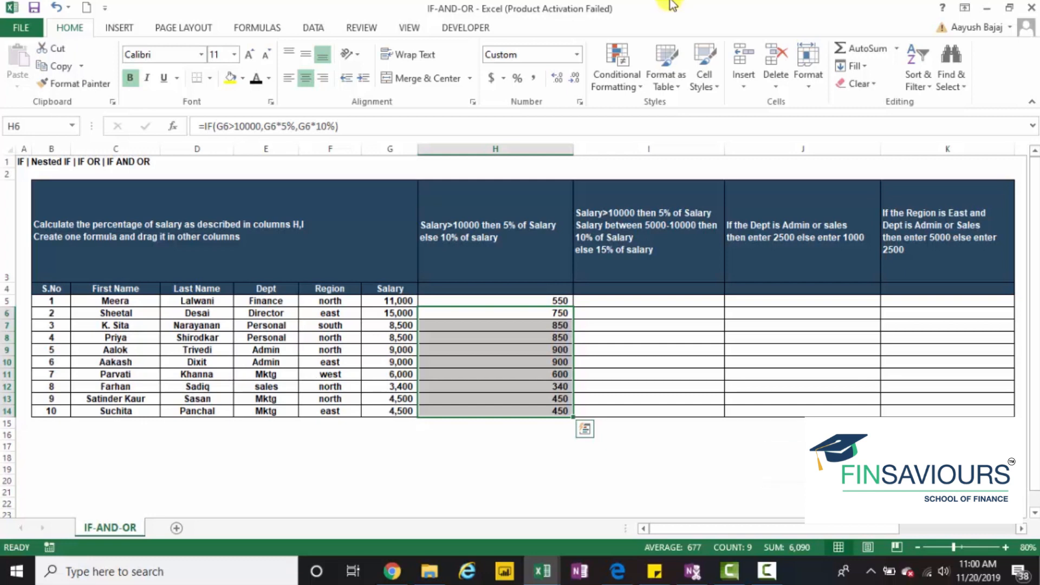
Examine the filled formulas in column H cell by cell to check which salary cell each one references
key(Up)
key(Down)
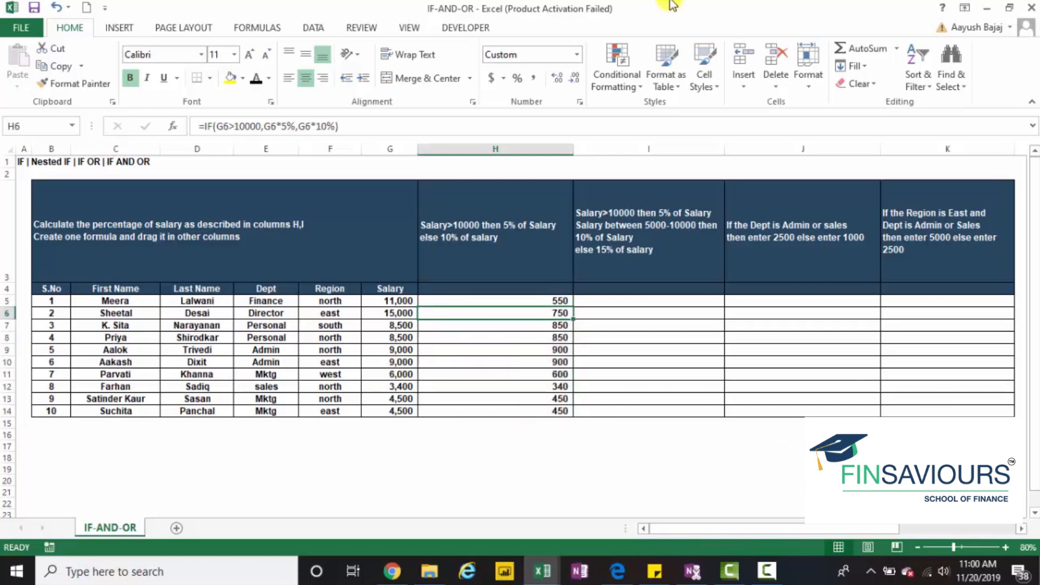
key(shift+Down)
key(shift+Down)
key(shift+Down)
key(shift+Down)
key(shift+Down)
key(shift+Down)
key(shift+Down)
key(shift+Down)
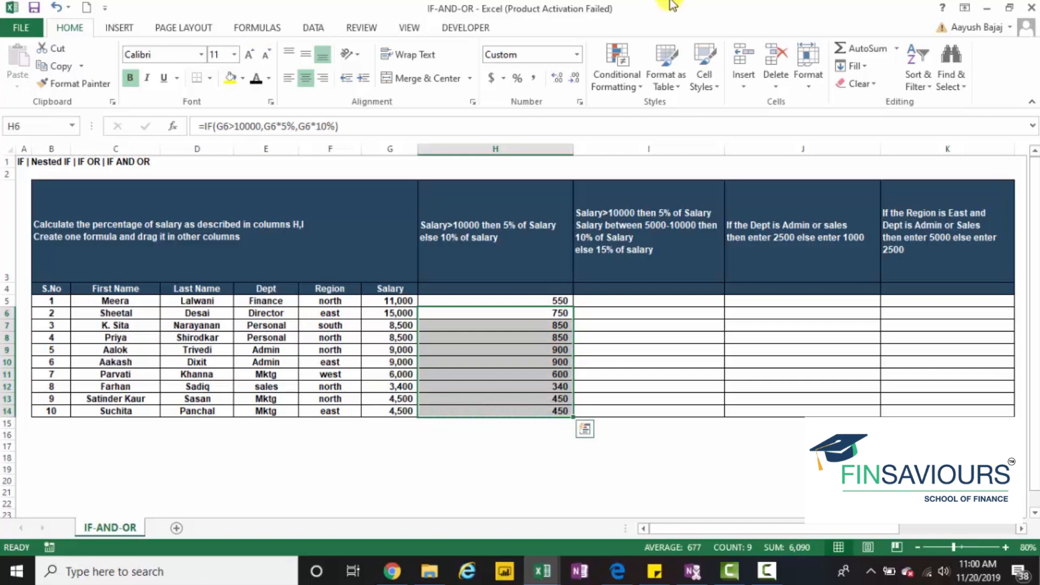
key(Down)
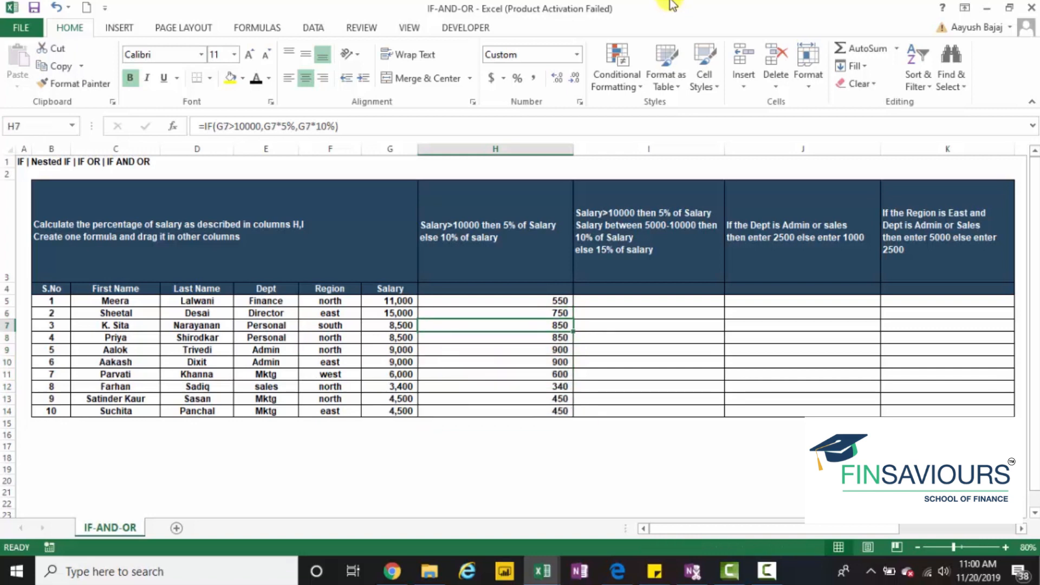
key(F2)
key(Return)
key(F2)
key(Return)
key(F2)
key(Return)
key(F2)
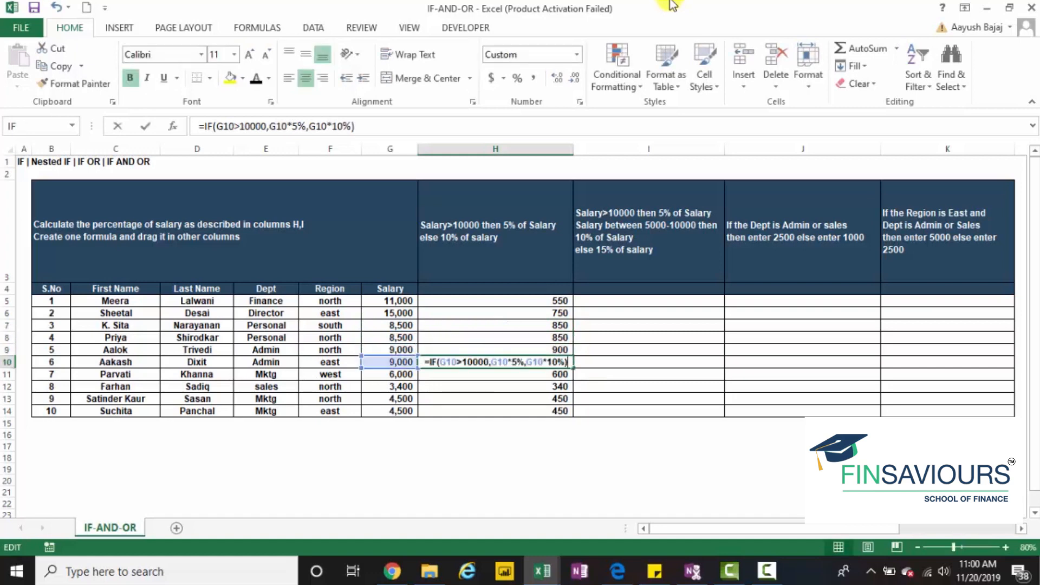
key(Return)
key(F2)
key(Return)
key(F2)
key(Return)
key(F2)
key(Down)
key(F2)
key(Escape)
key(Up)
key(F2)
key(Escape)
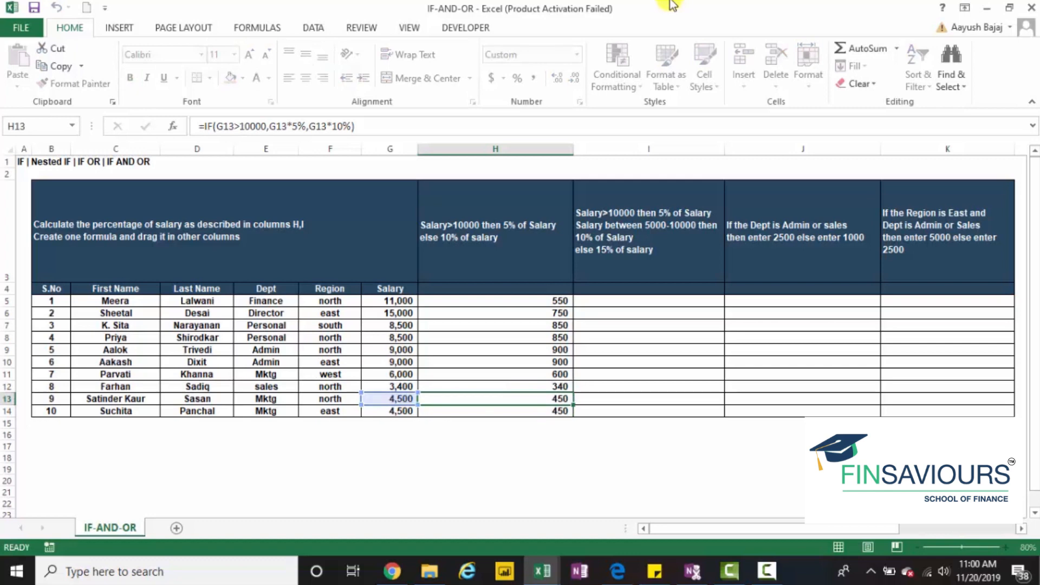
key(Up)
key(F2)
key(Escape)
key(Up)
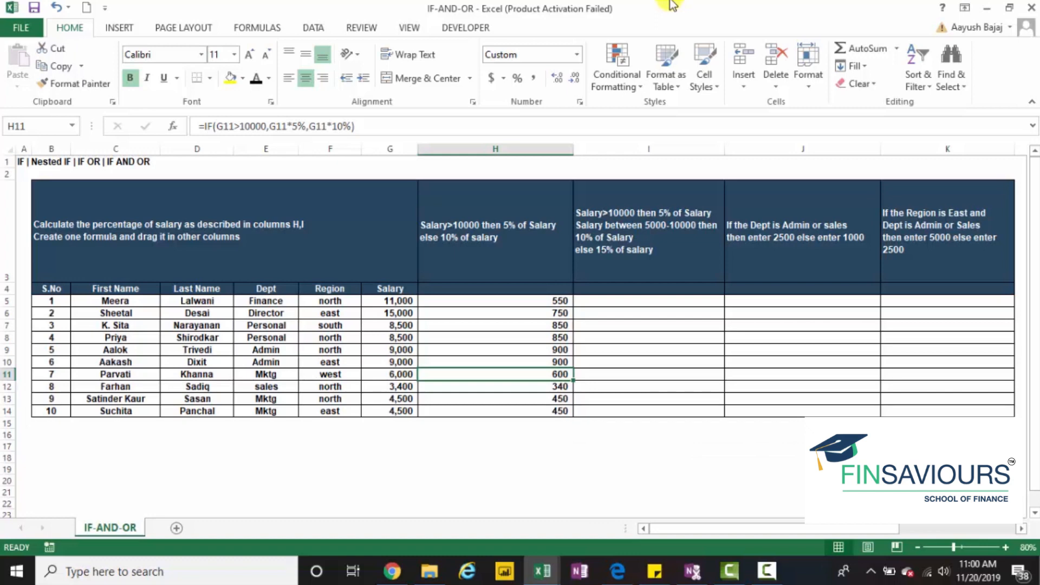
Inspect the salary in G5 as the input for the column I calculation
click(645, 303)
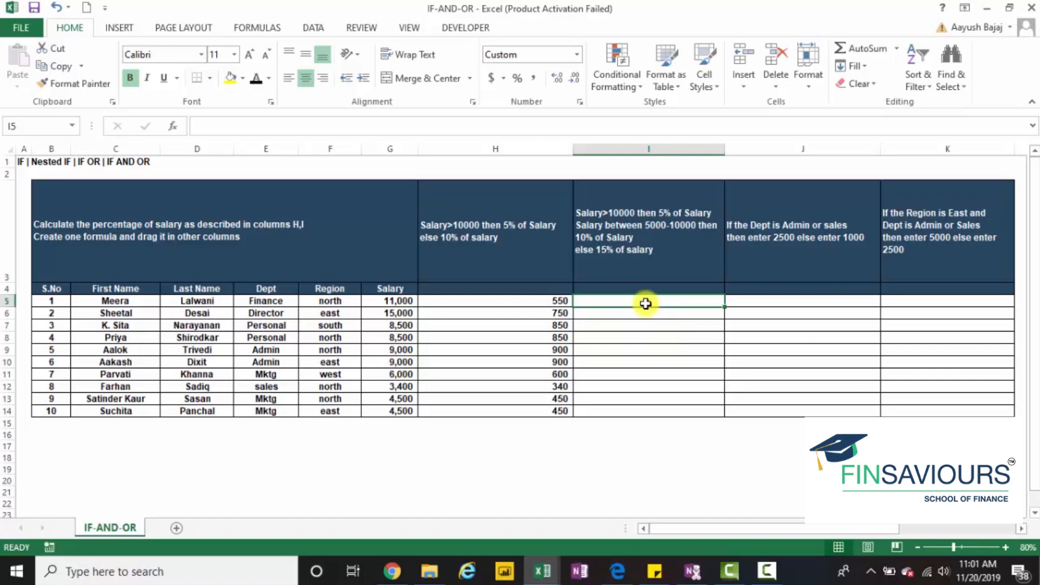
key(Left)
key(Left)
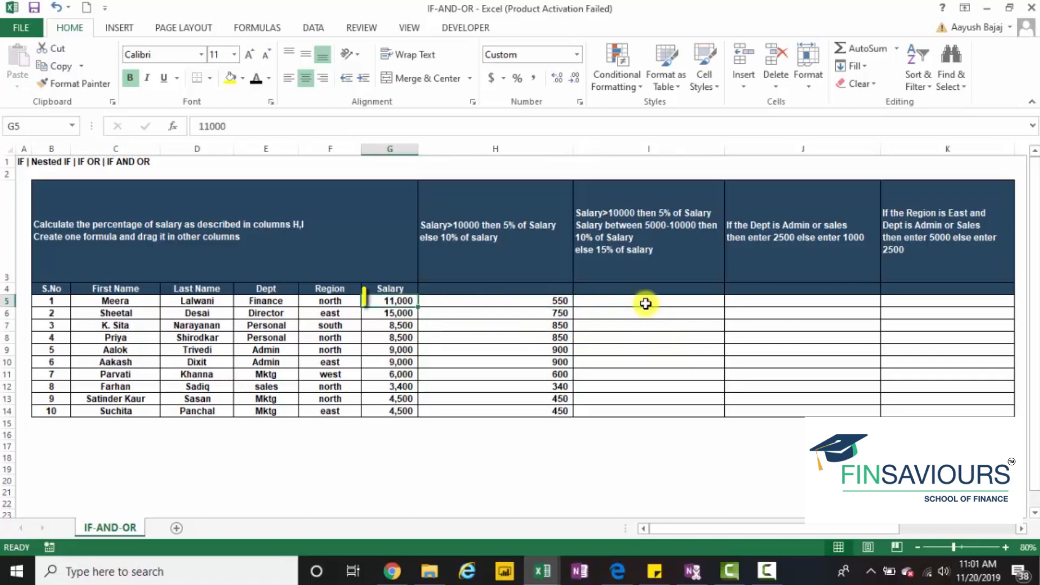
key(F2)
key(Escape)
key(F2)
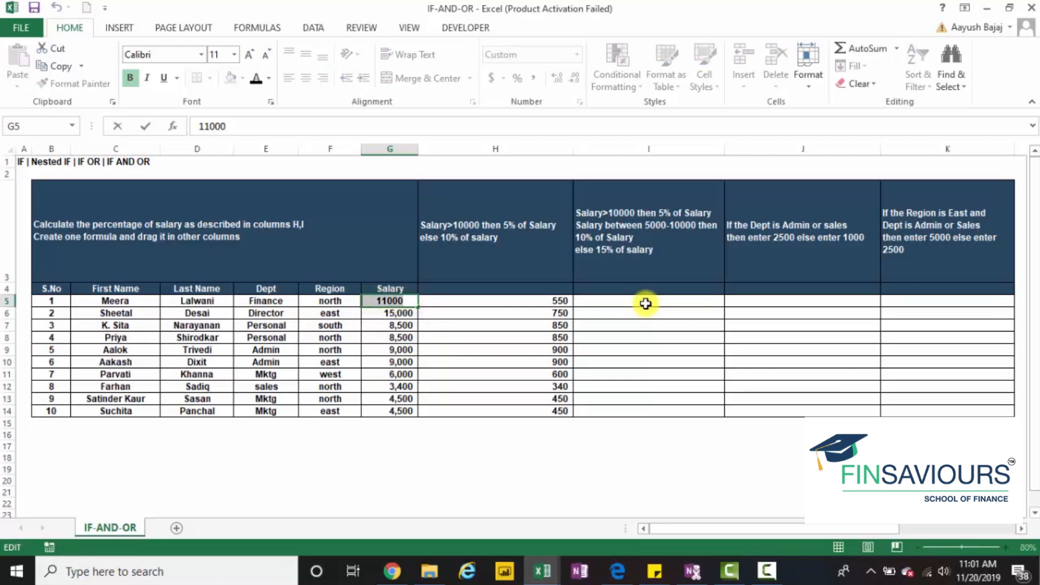
key(Escape)
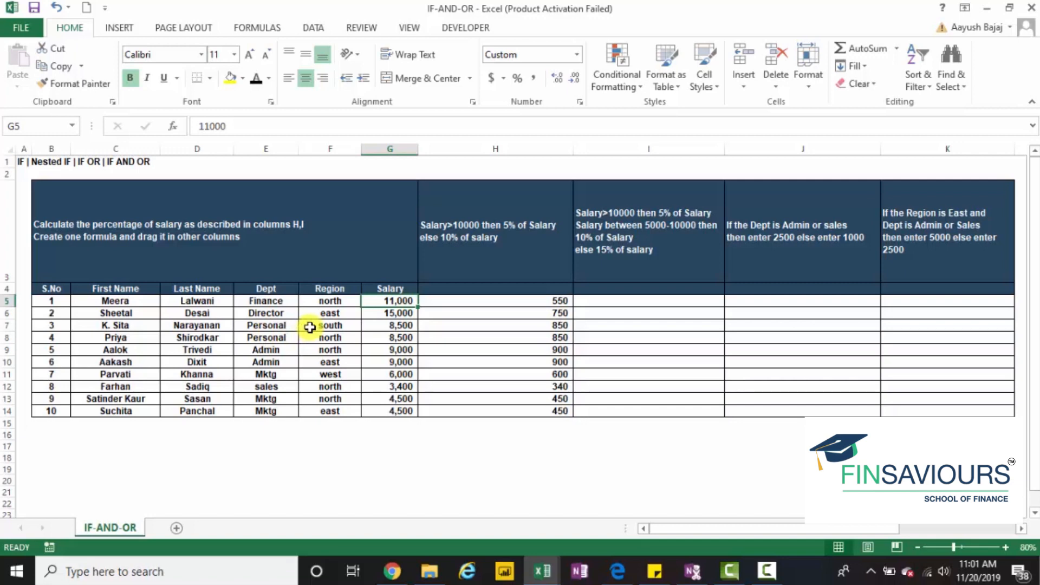
Begin an IF formula in I5 that tests G5>10000 and returns G5*5% if true
click(639, 298)
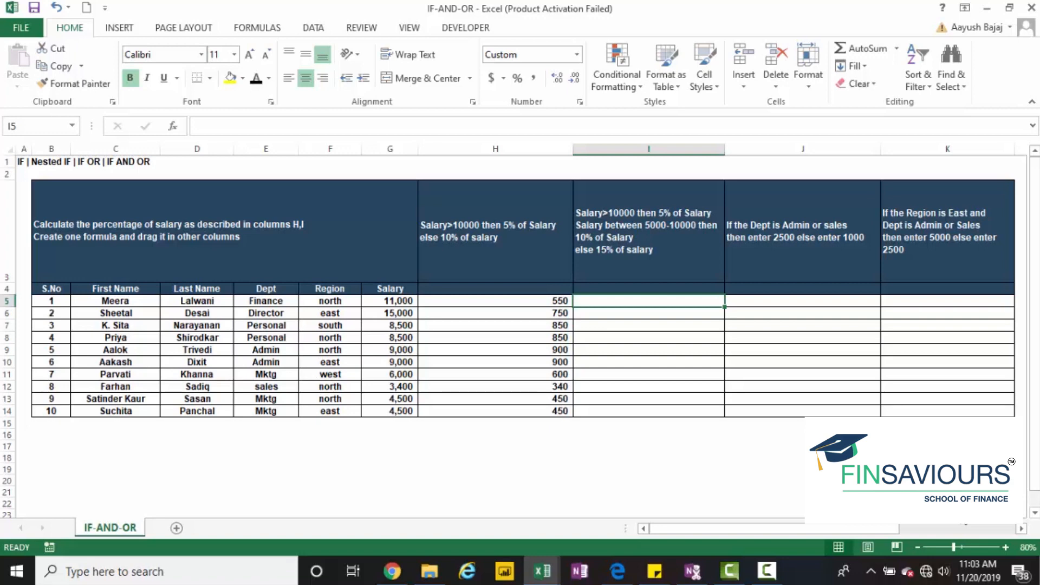
text(=IF()
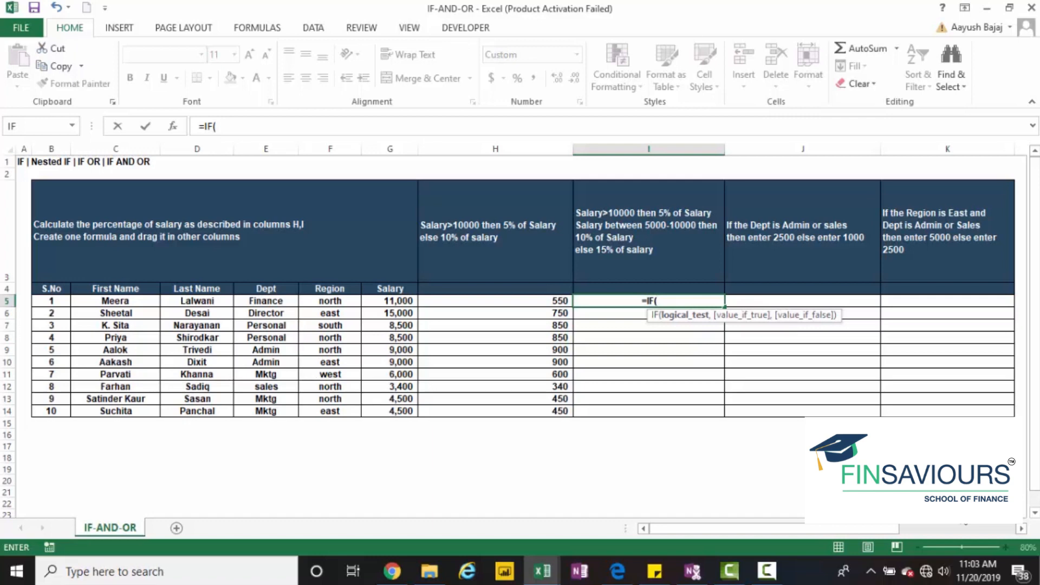
key(Left)
key(Left)
text(>10)
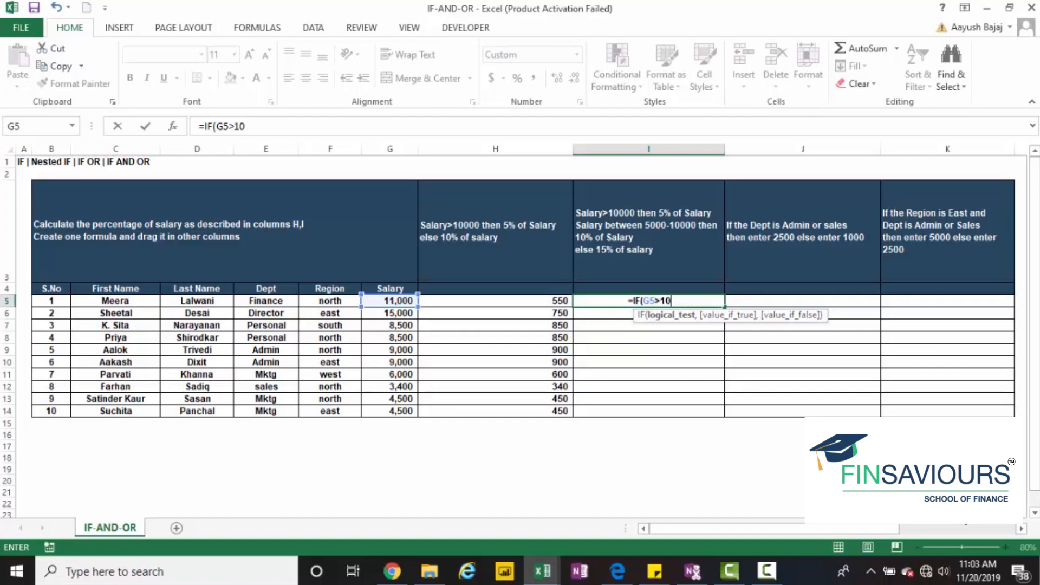
text(000,)
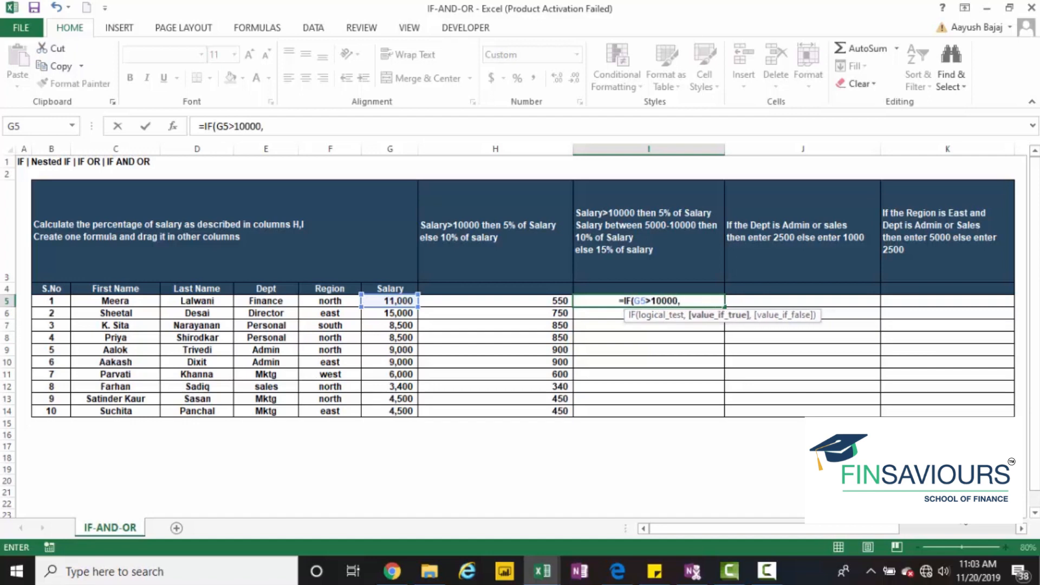
click(390, 301)
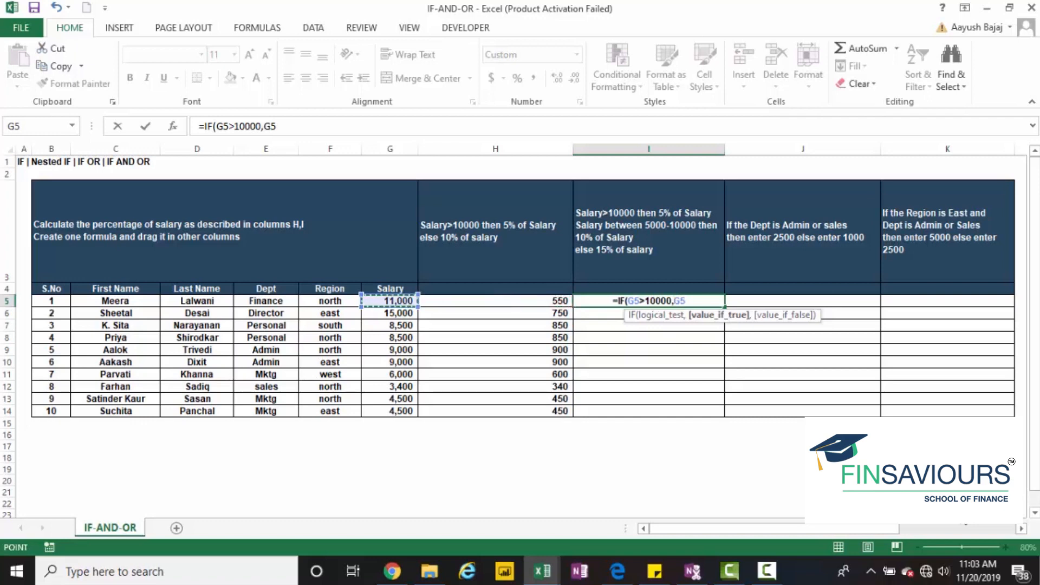
text(*5%)
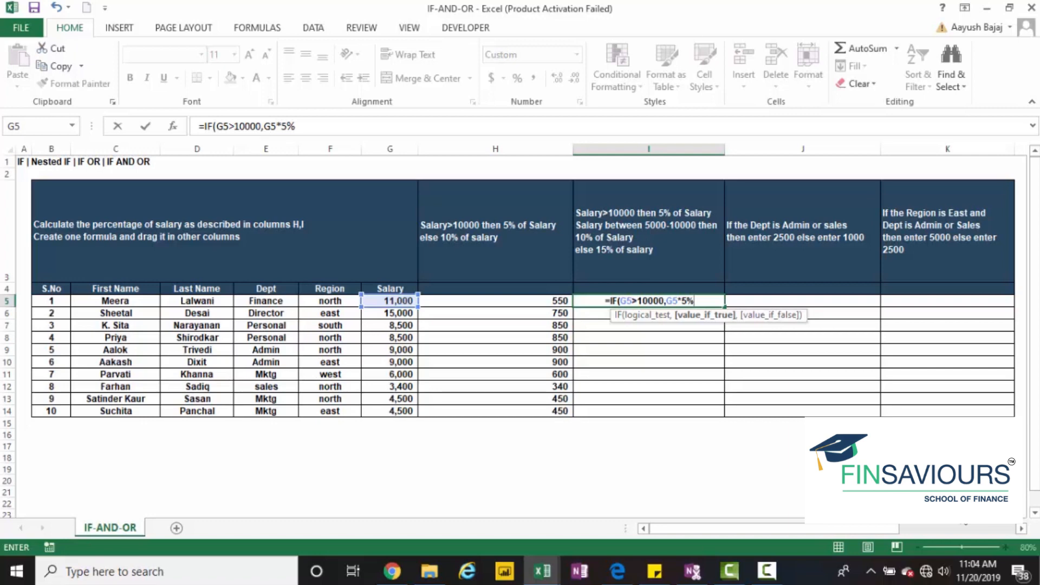
text(,)
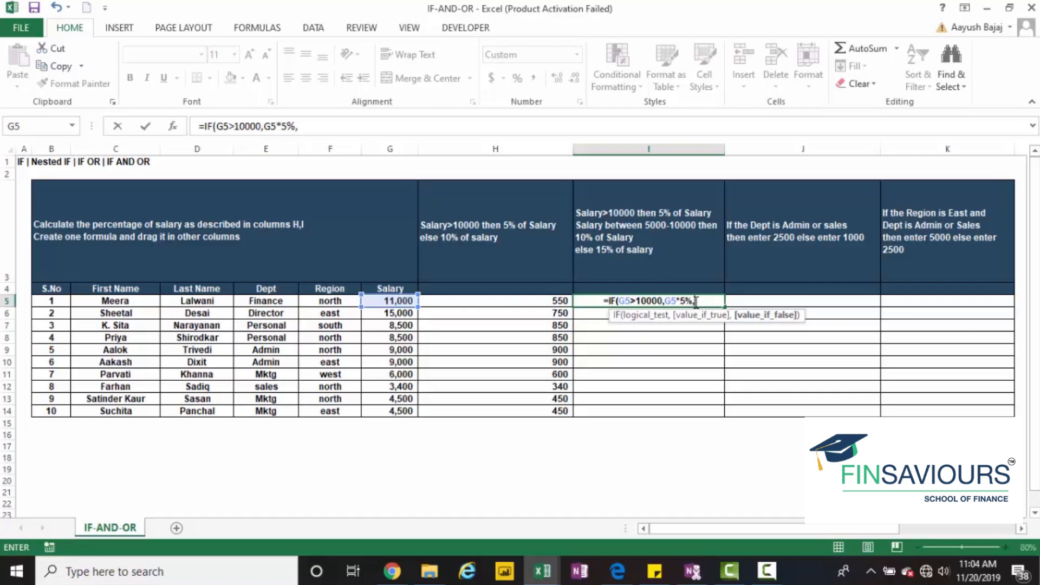
Nest a second IF as the false value in I5, testing G5>5000 and returning G5*10% if true
text(IF()
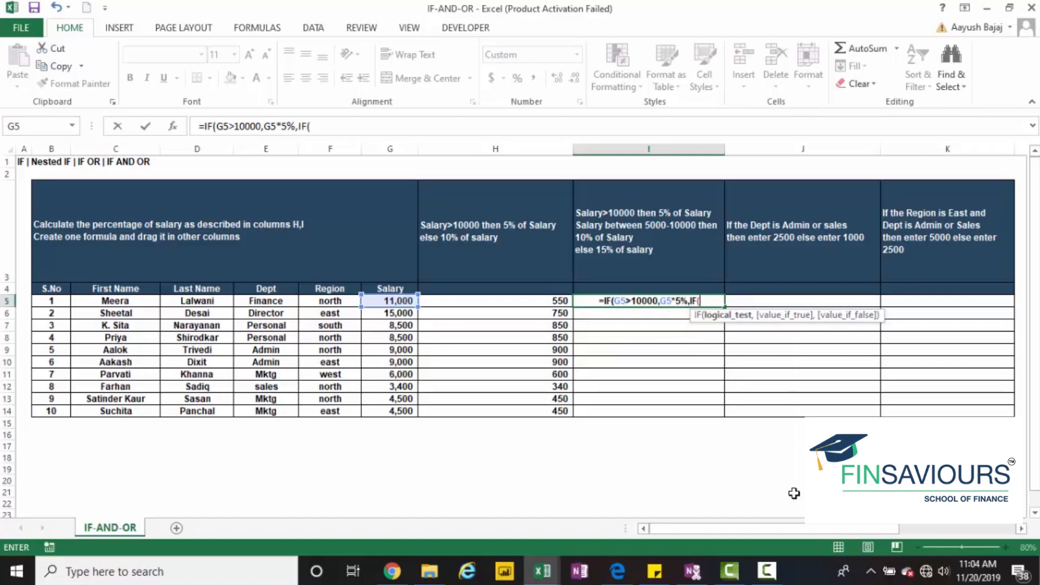
key(Left)
key(Left)
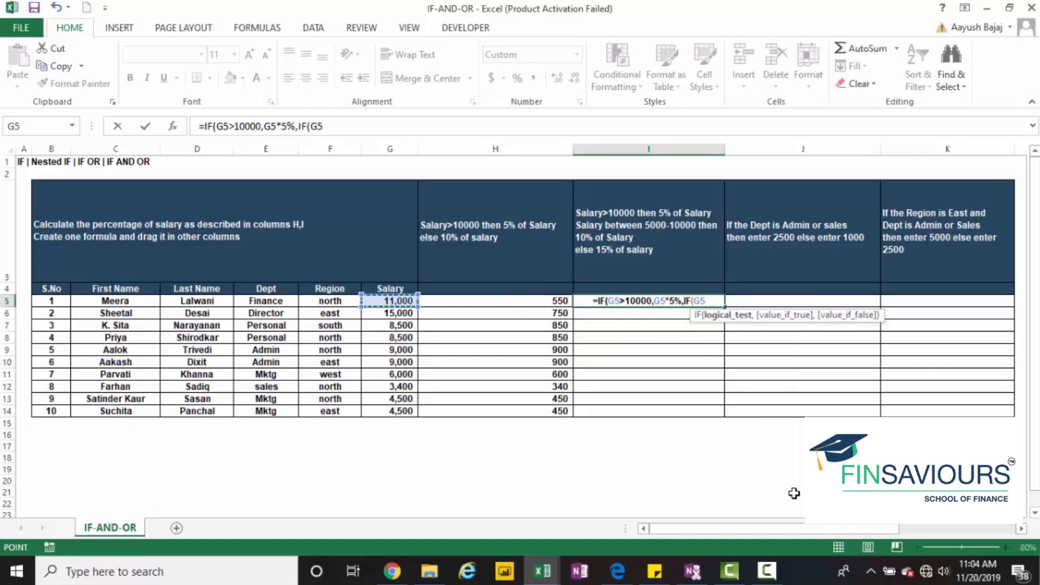
text(>50)
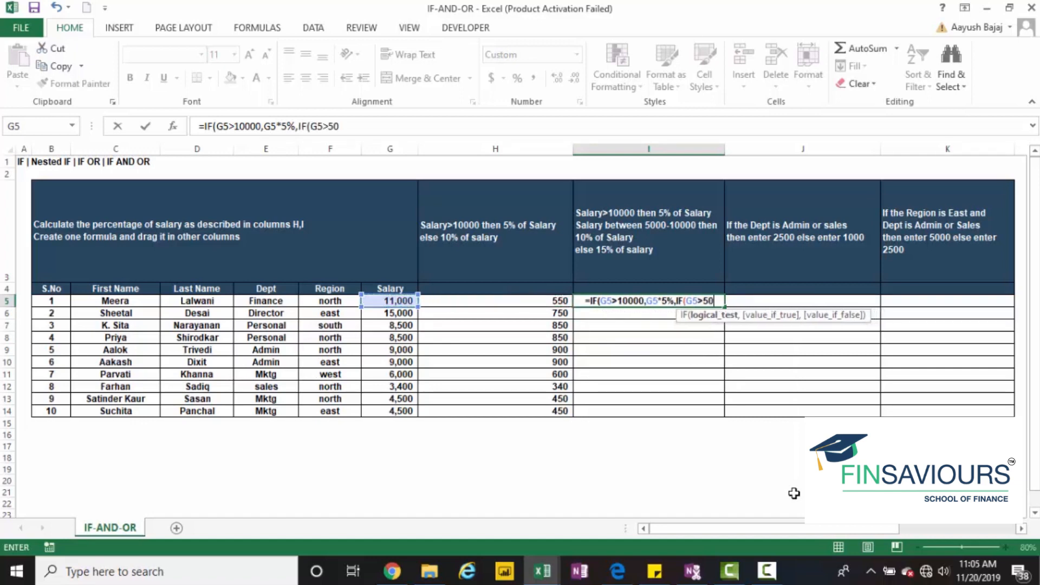
text(00,)
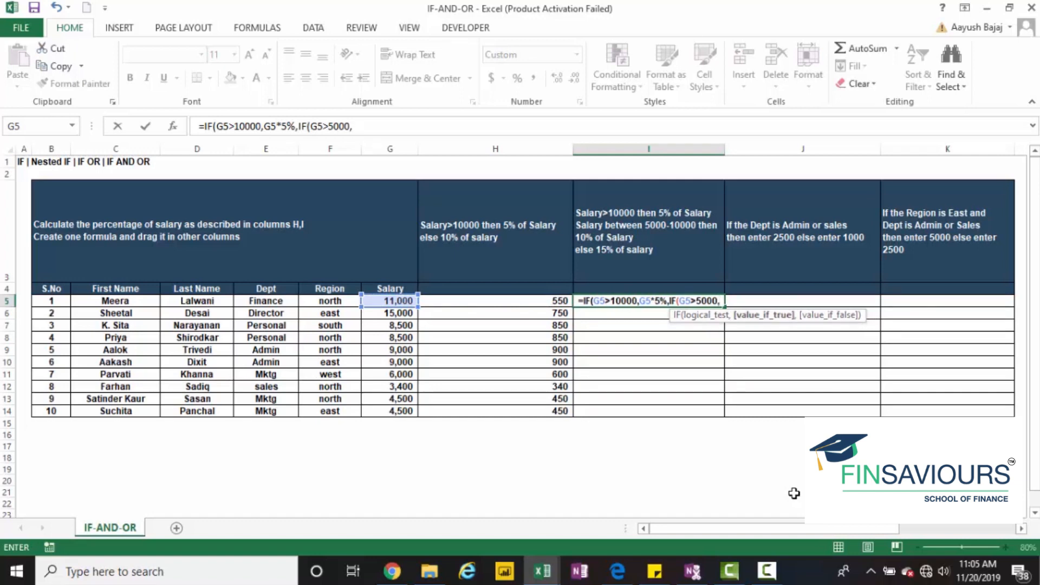
key(Left)
key(Left)
text(*10%)
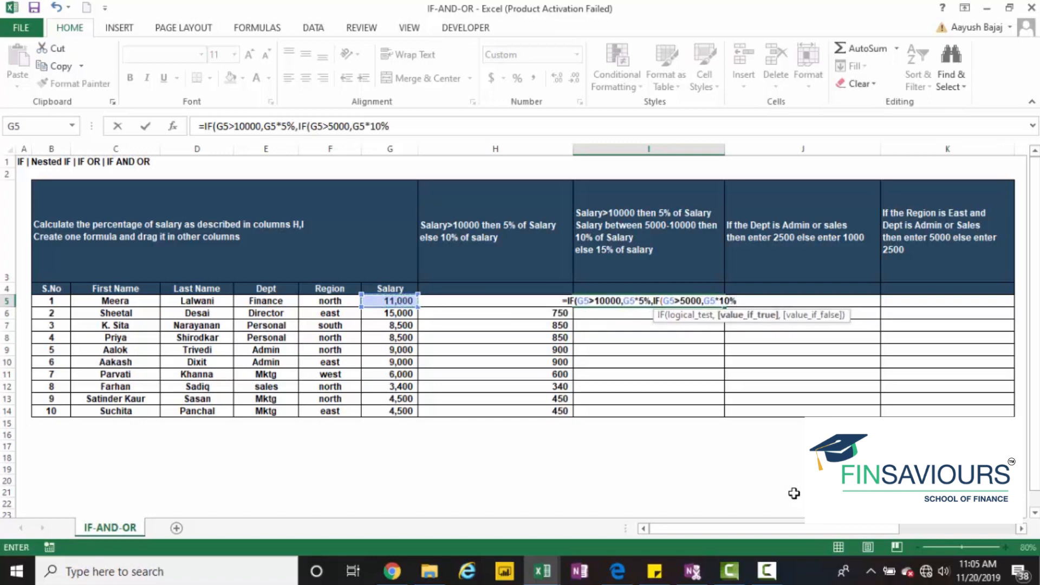
text(,)
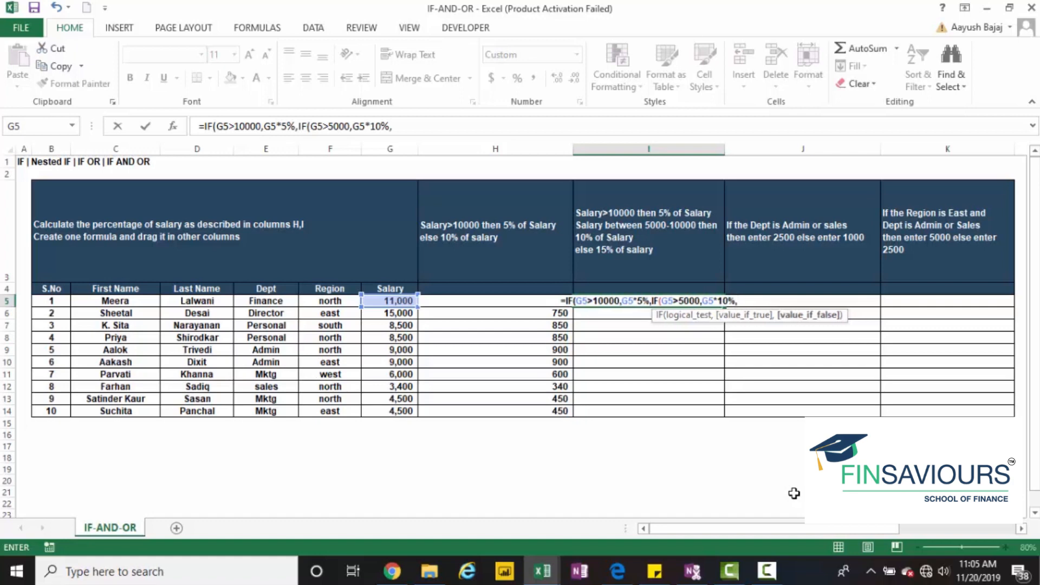
Add G5*15% as the nested IF's false value in I5 and close the nested IF
key(Left)
key(Left)
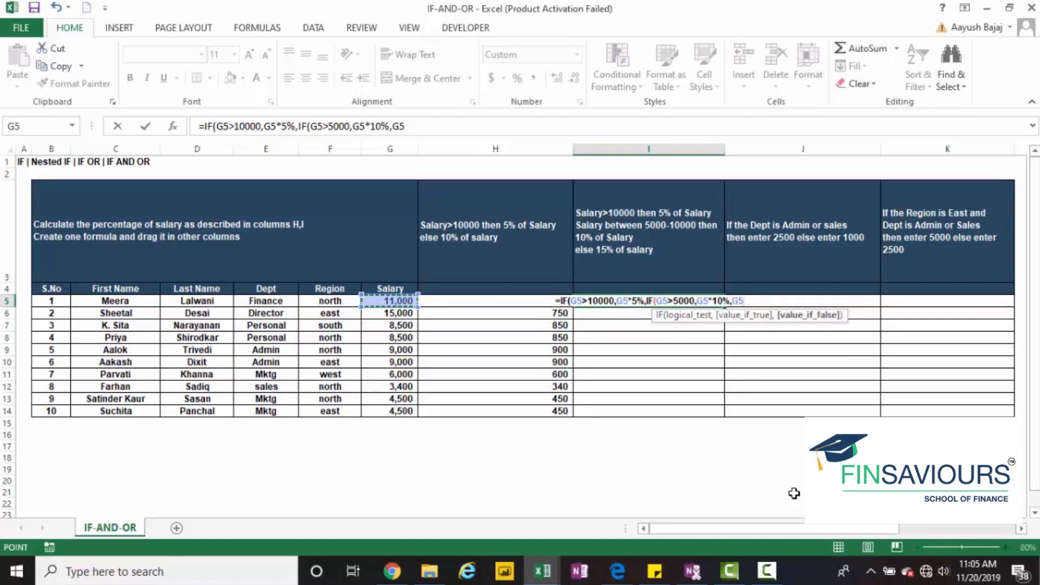
text(*15%)
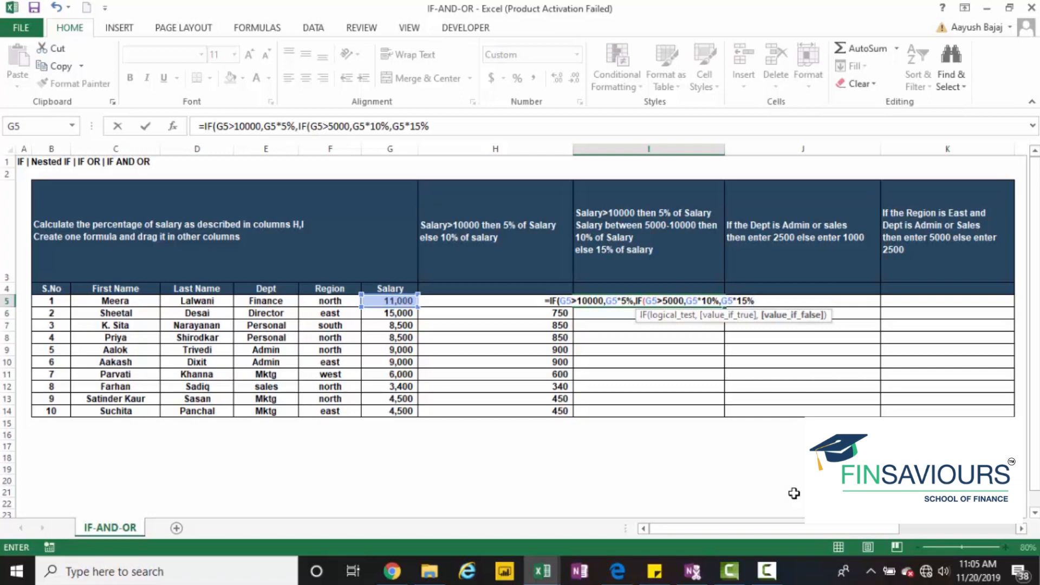
text())
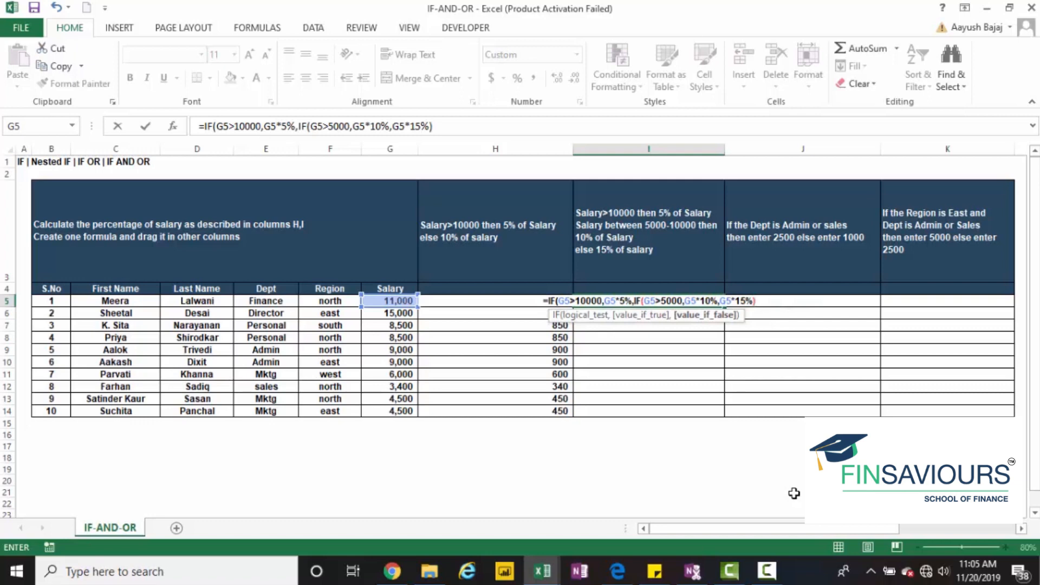
text())
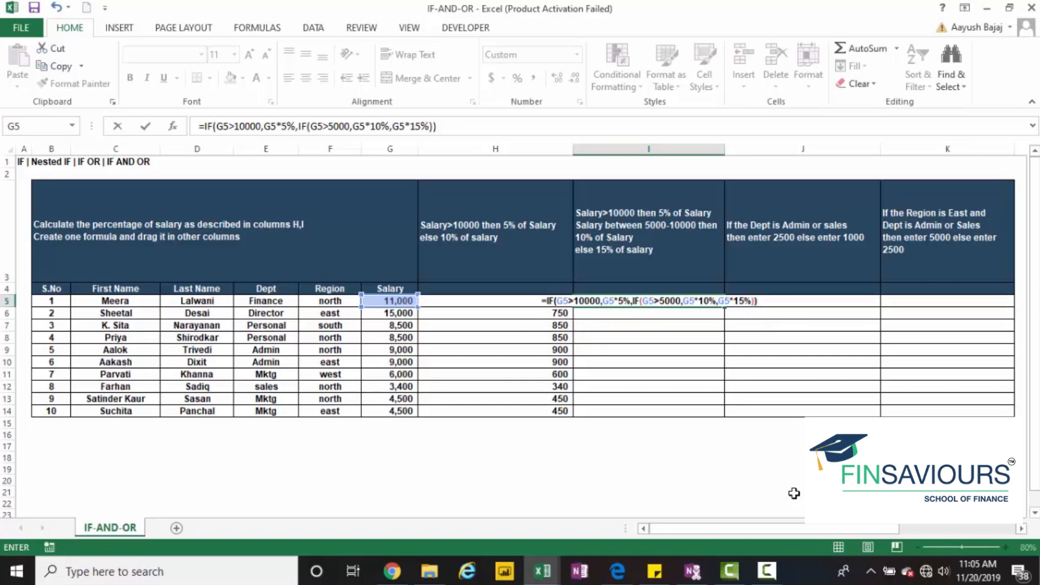
Close the outer IF in I5, enter the nested formula and fill it down through I14
key(ctrl+Return)
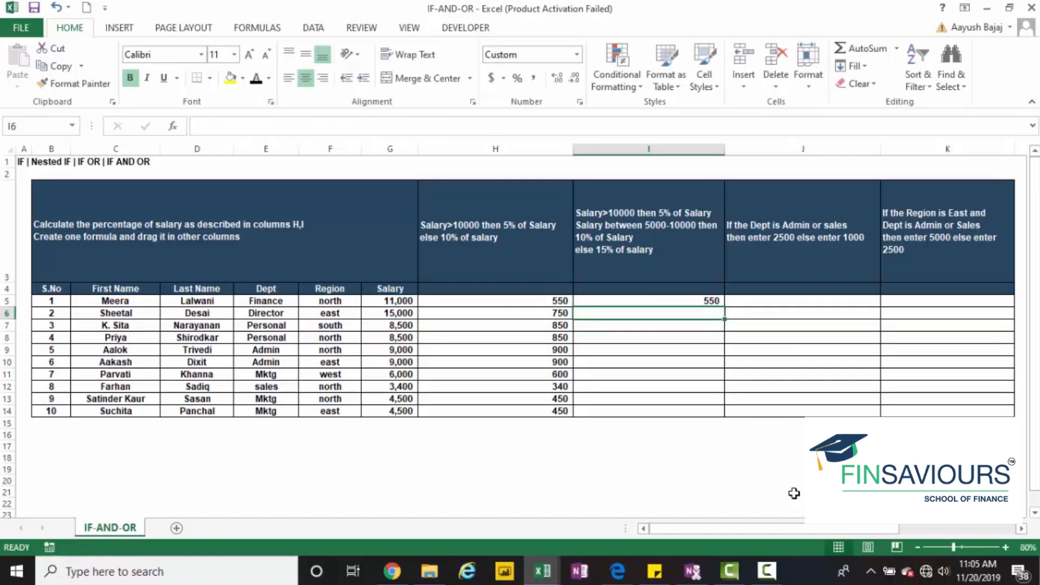
key(shift+Down)
key(shift+Down)
key(shift+Down)
key(shift+Down)
key(shift+Down)
key(shift+Down)
key(shift+Down)
key(shift+Down)
key(shift+Down)
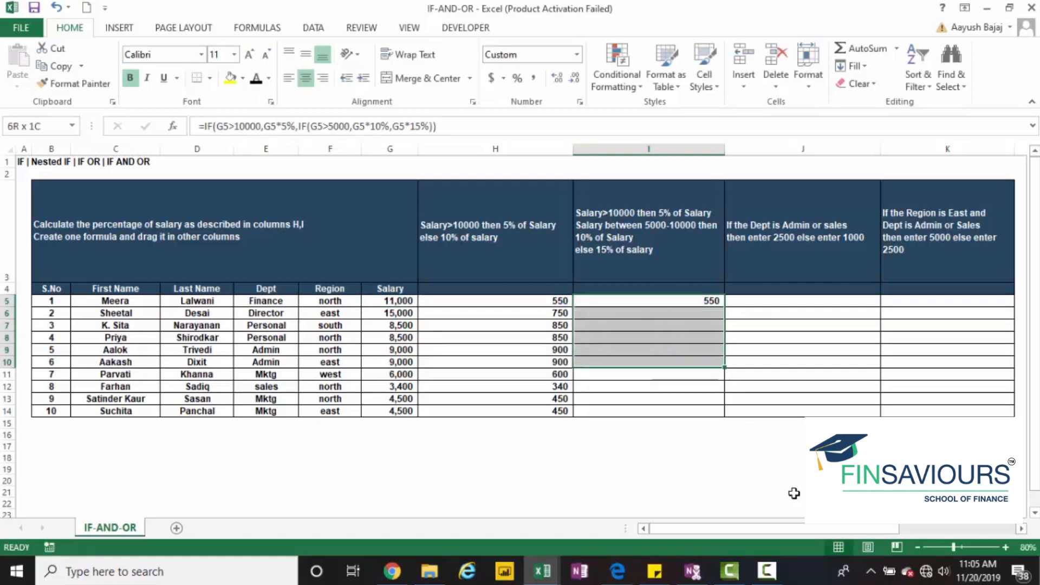
key(ctrl+d)
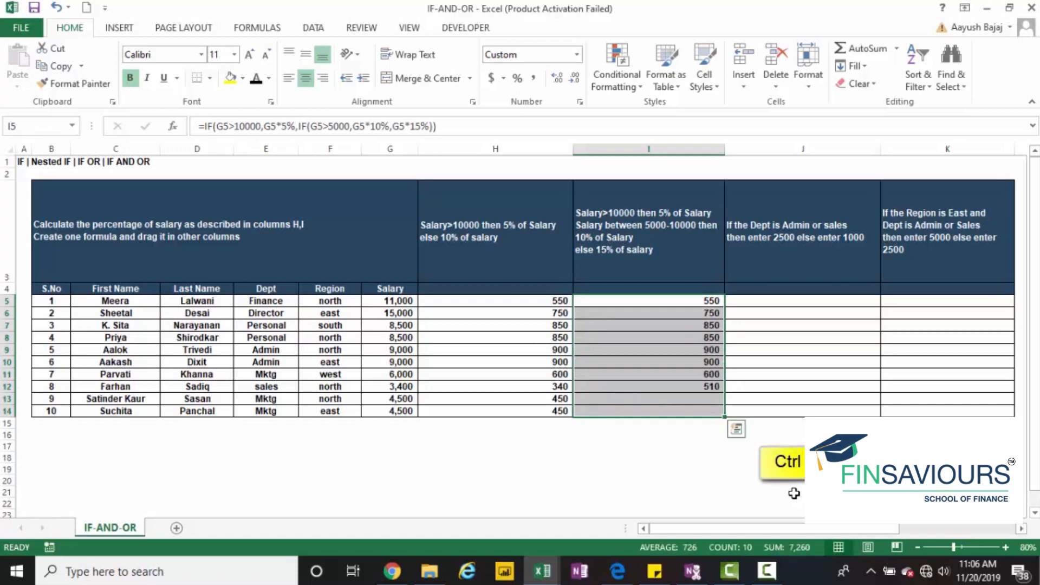
key(Up)
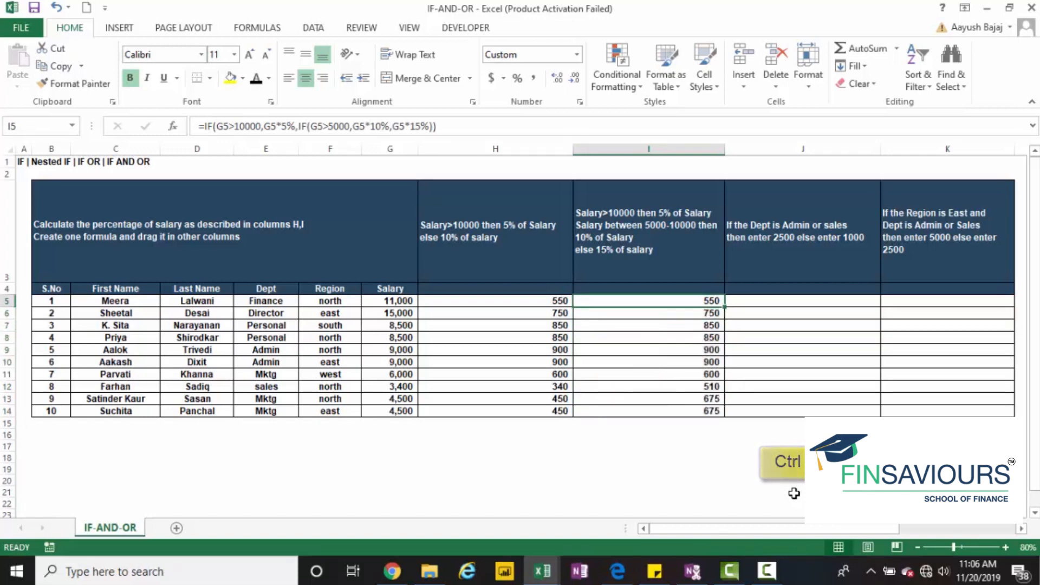
Review the nested IF formula in I5, then clear the contents of I5:I14
key(F2)
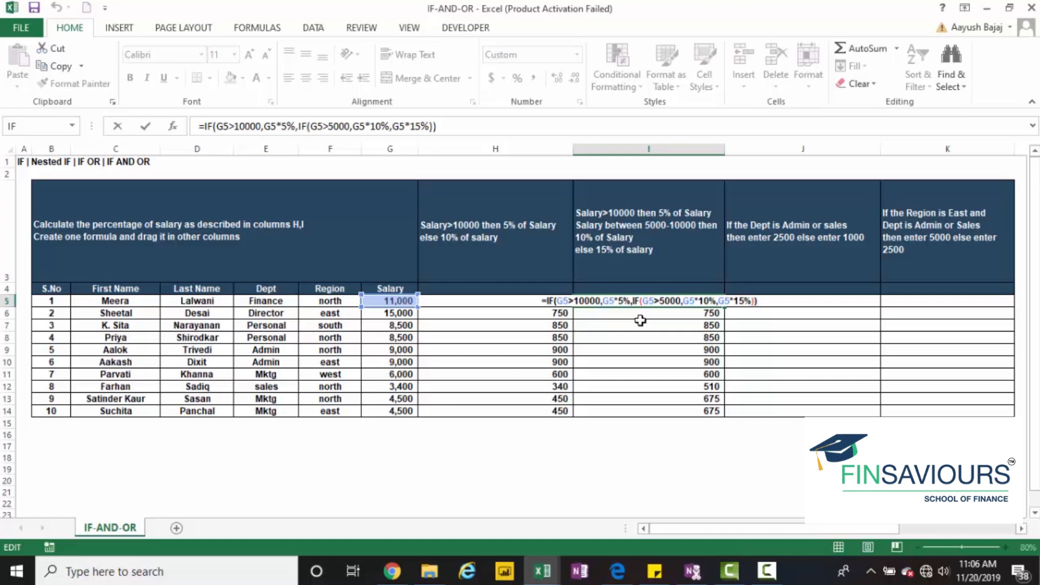
key(ctrl+Return)
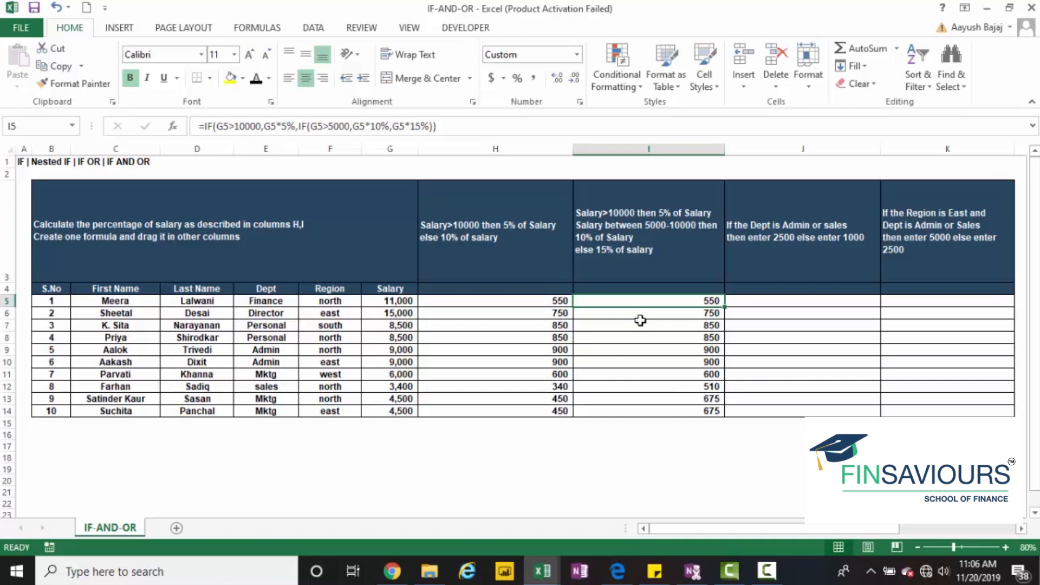
key(ctrl+shift+Down)
key(Delete)
key(Up)
key(Down)
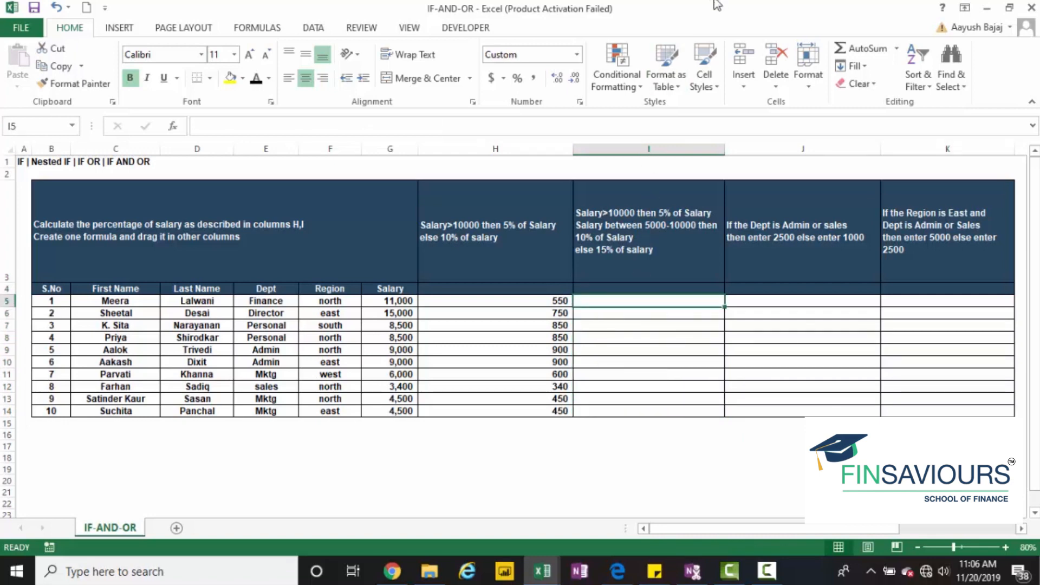
Start an IF formula in I5 that tests G5>10000 and returns G5*5% when true
text(=IF()
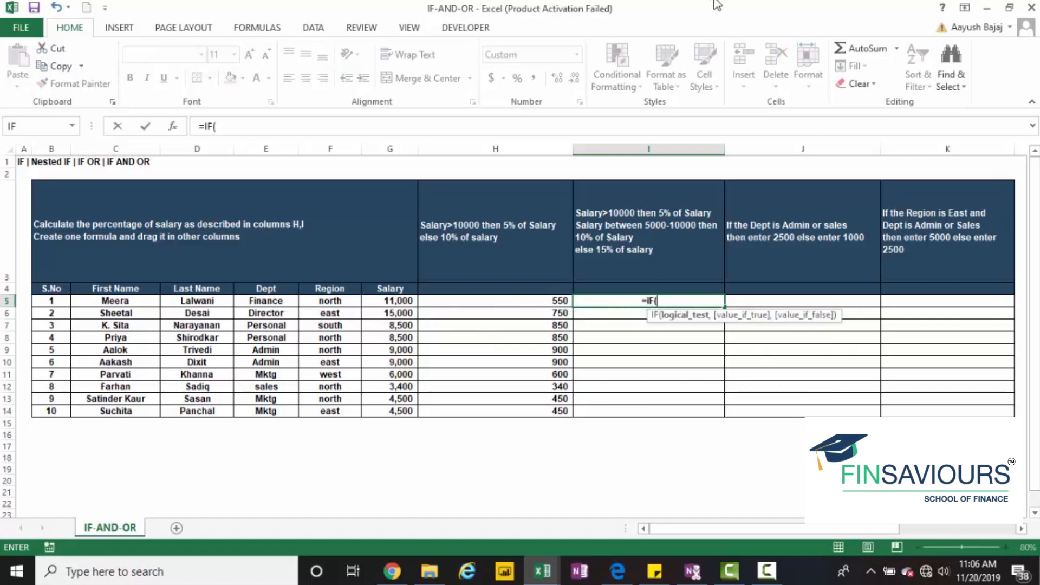
key(Left)
key(Left)
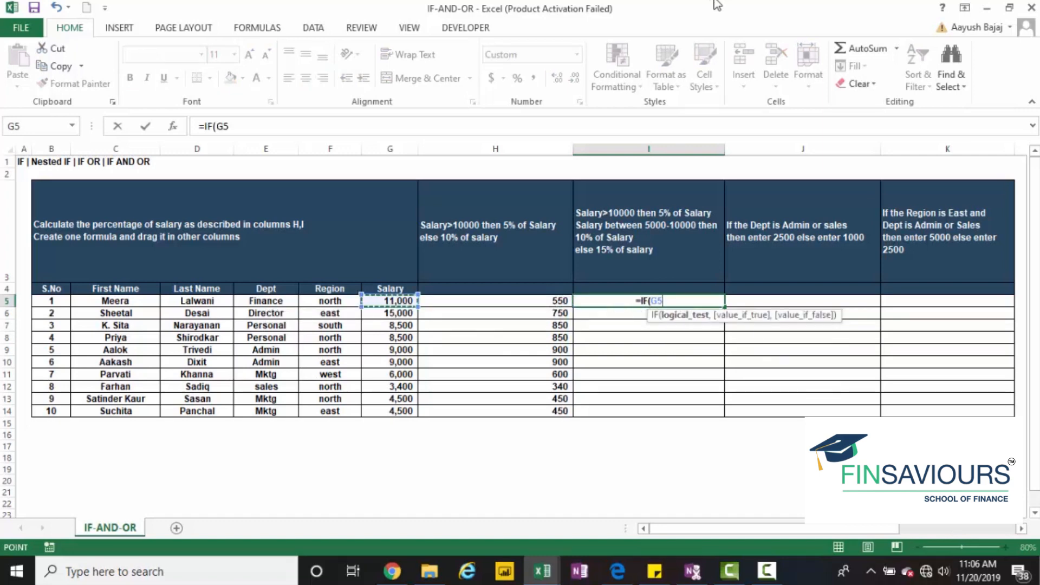
text(>10000)
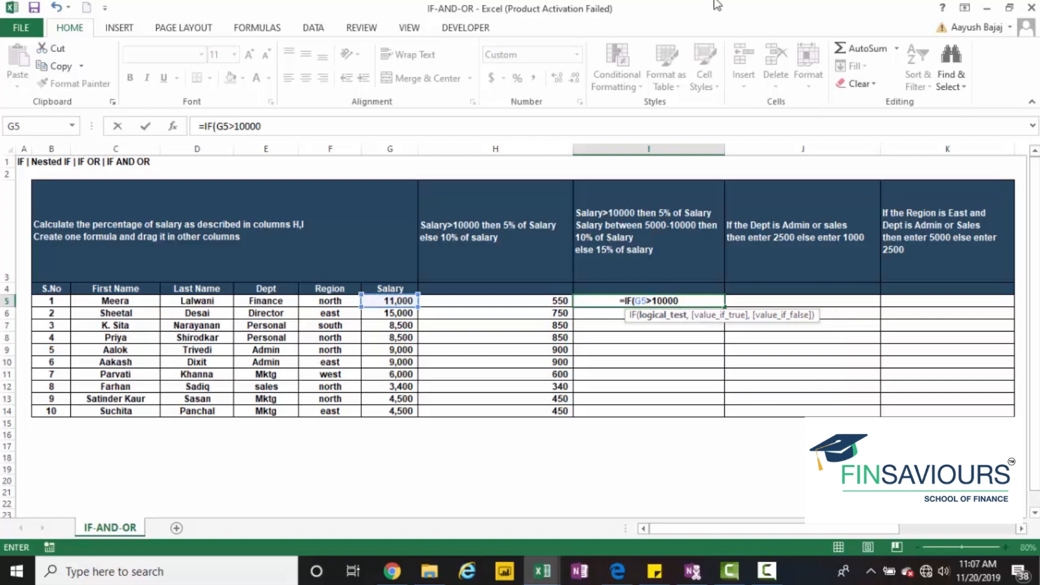
text(,)
key(Left)
key(Left)
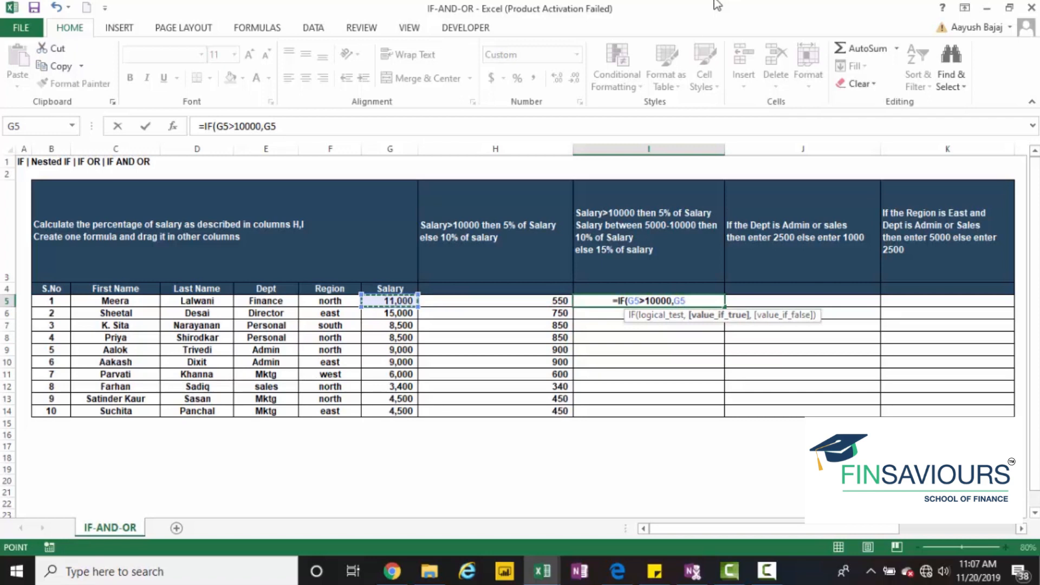
text(*5%,)
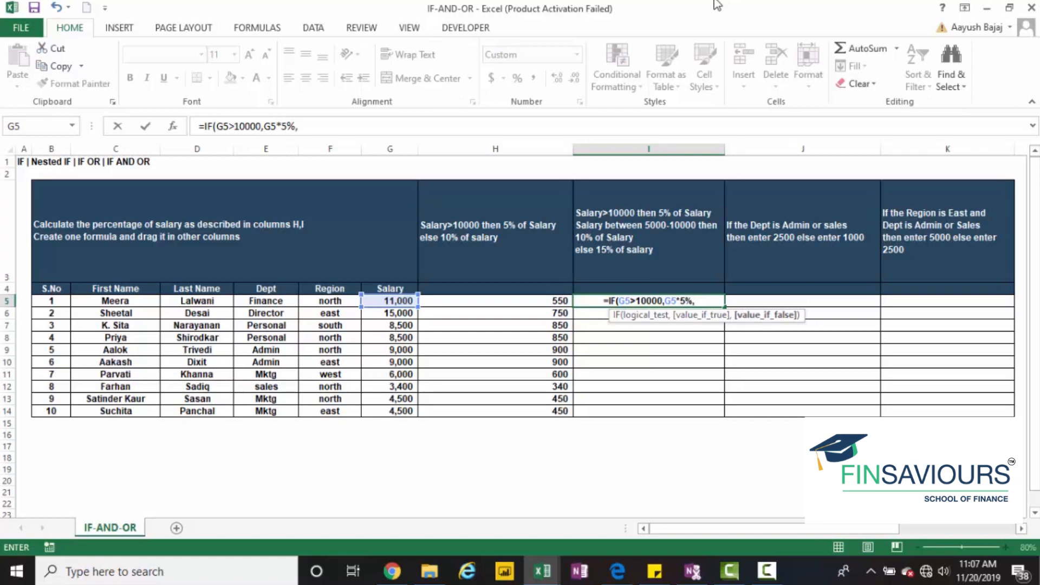
Nest a second IF as the false value in I5, testing G5>5000 and returning G5*10% when true
text(IF()
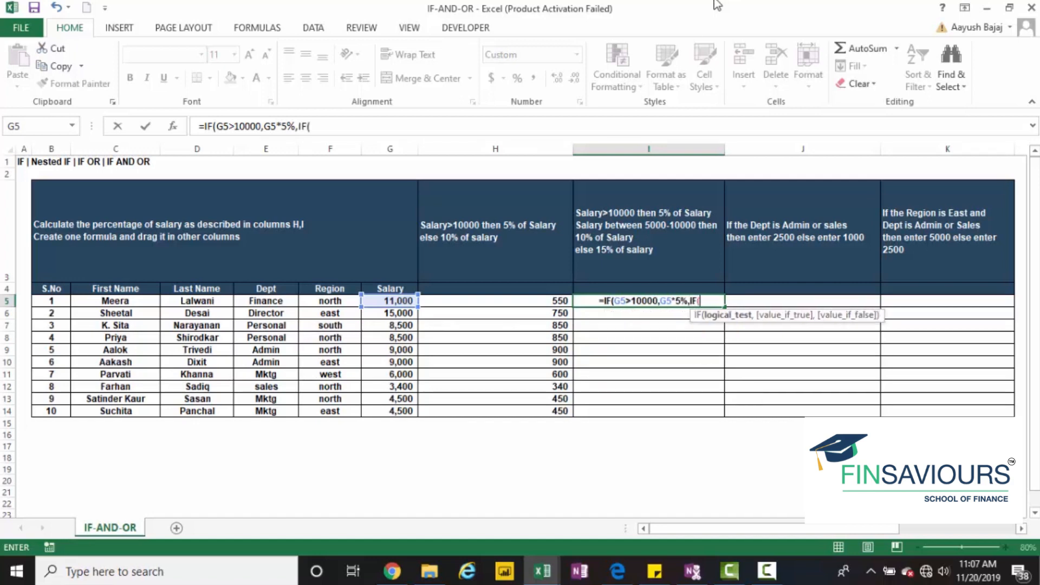
text(G5)
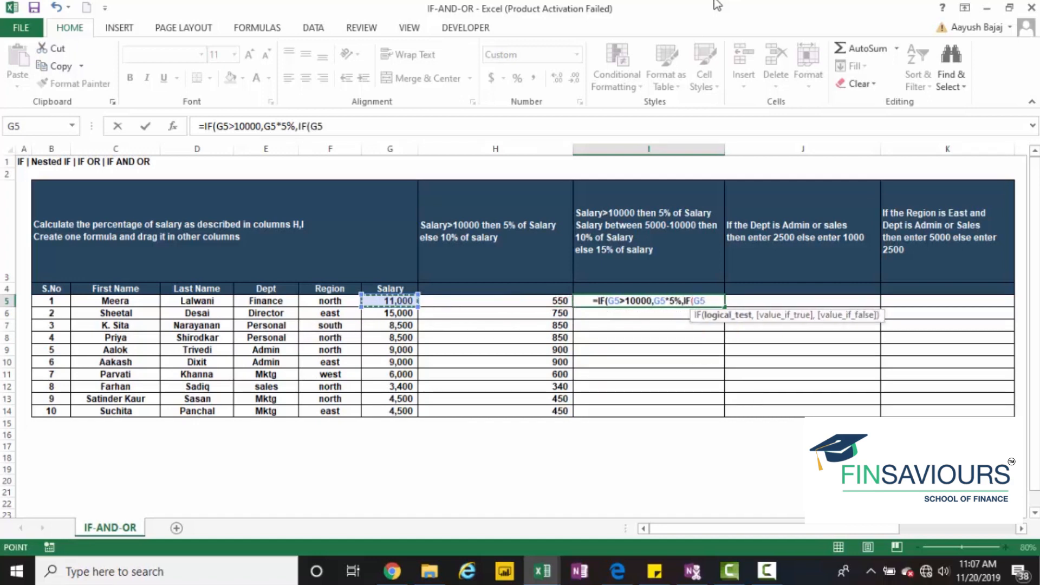
text(>5000,)
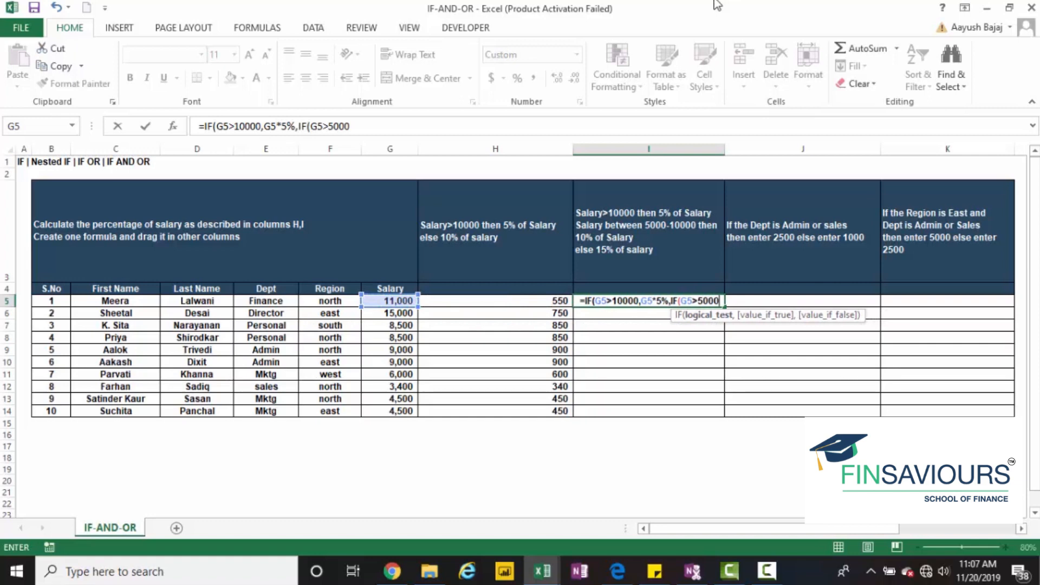
key(Left)
key(Left)
text(*)
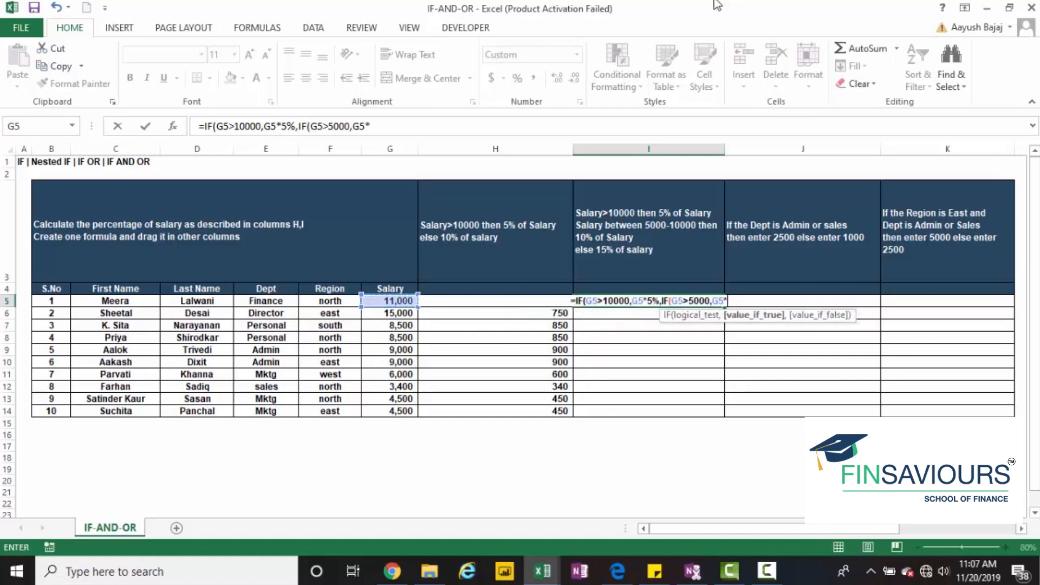
text(10%,)
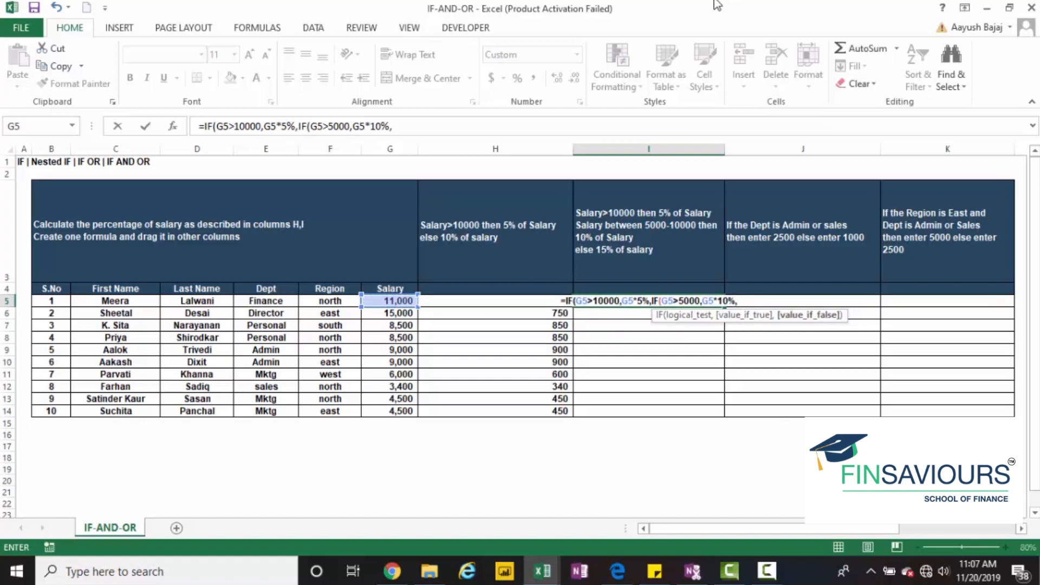
Add G5*15% as the nested IF's false value, close both IFs and enter the formula in I5
key(Left)
key(Left)
text(*15%)
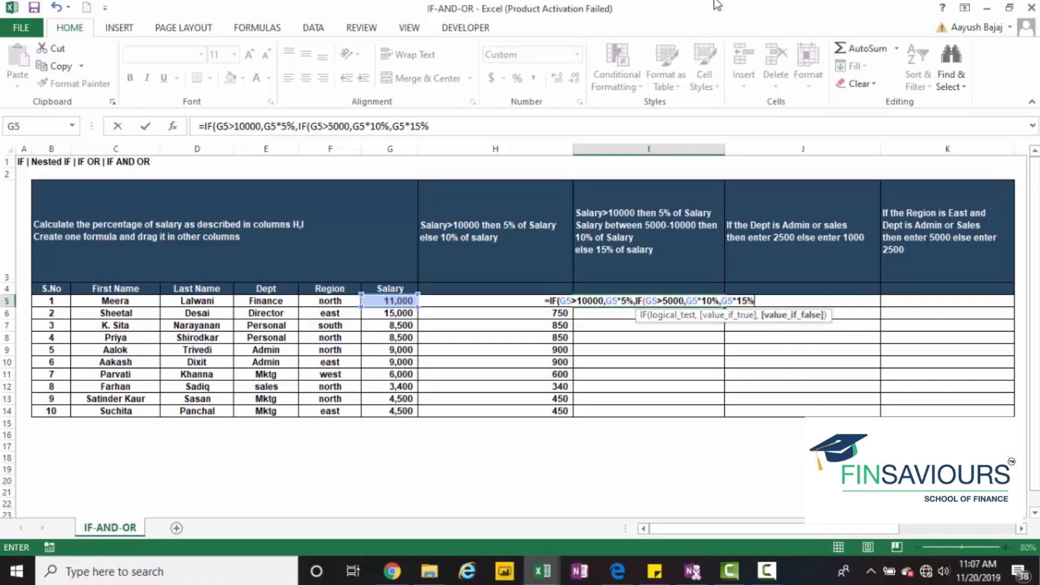
text()))
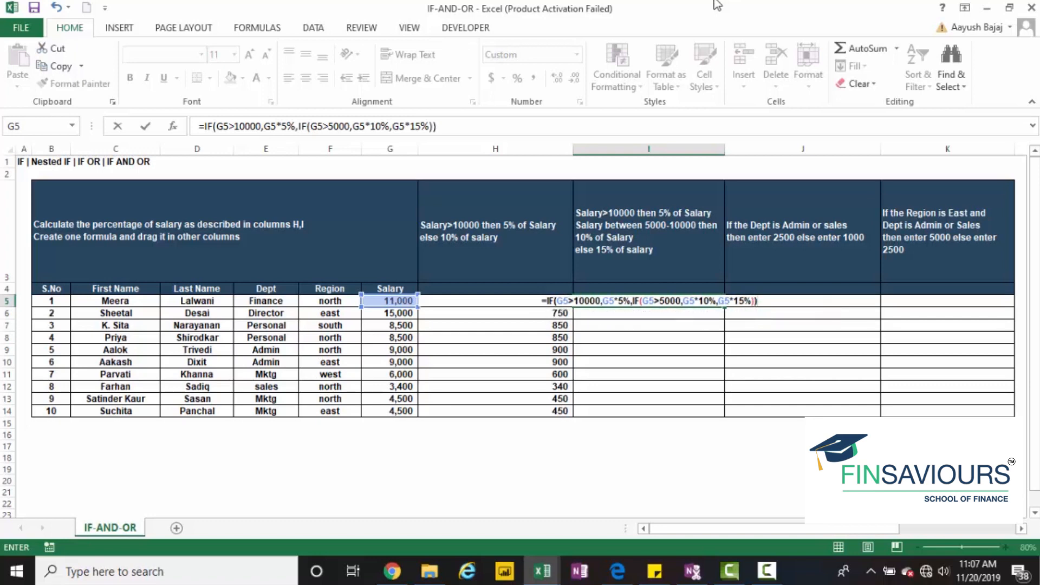
key(ctrl+Return)
Fill the nested IF formula from I5 down through I14
key(shift+Down)
key(shift+Down)
key(shift+Down)
key(shift+Down)
key(shift+Down)
key(shift+Down)
key(shift+Down)
key(shift+Down)
key(shift+Down)
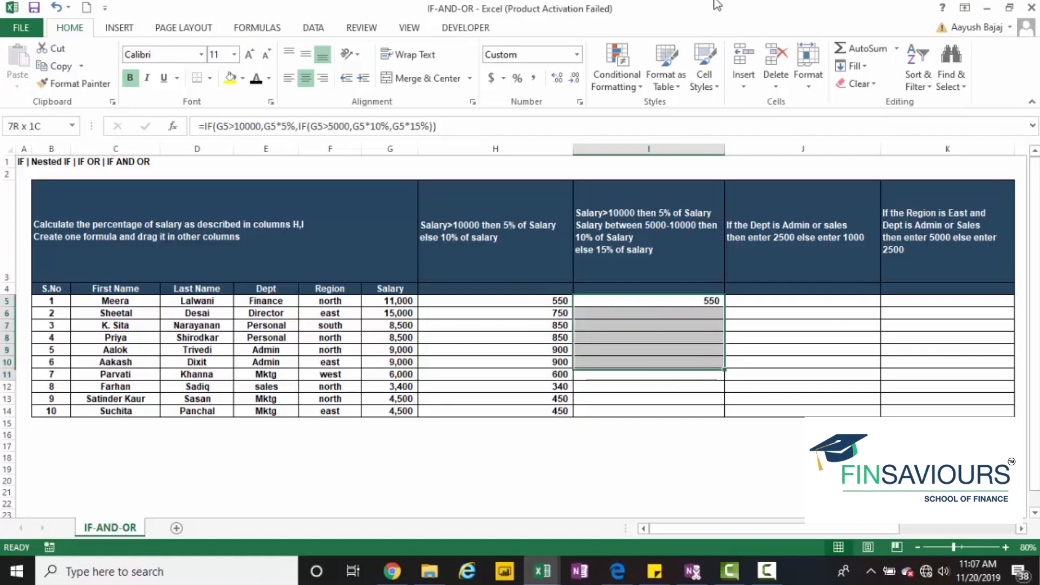
key(ctrl+d)
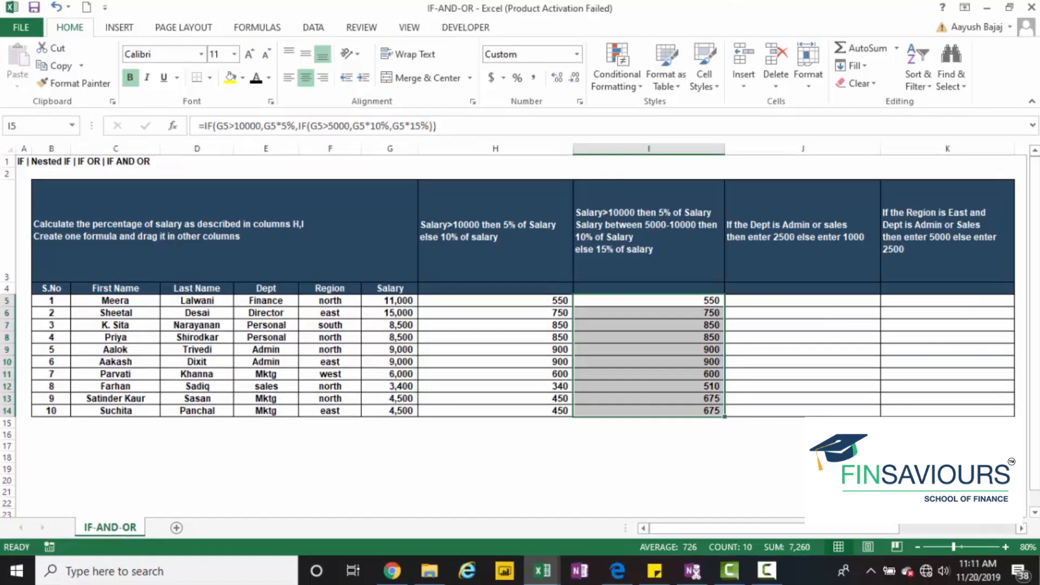
Examine the Dept values in E5:E14 against the Admin or sales condition for column J
click(802, 300)
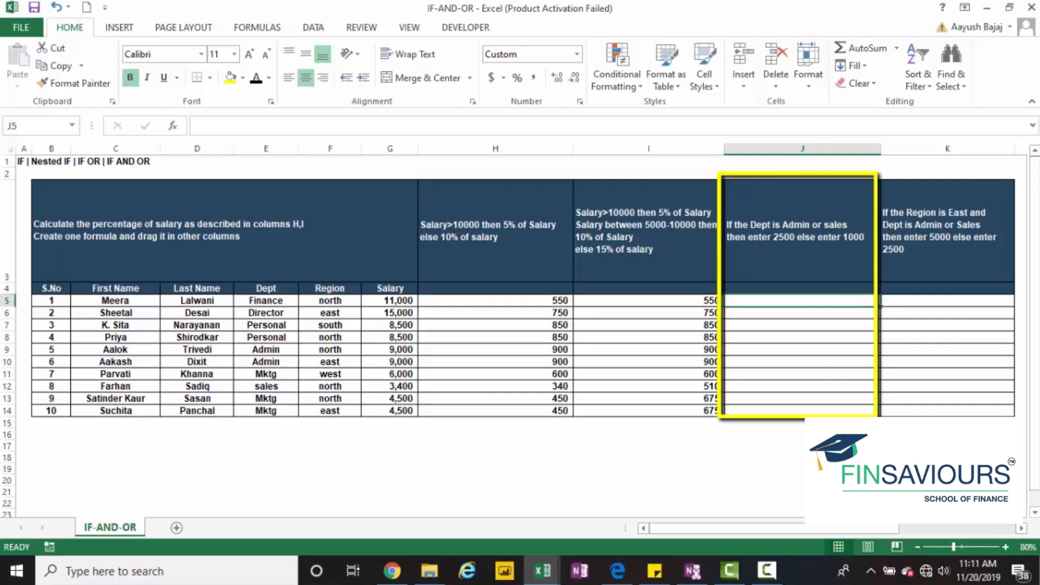
drag(276, 300, 271, 408)
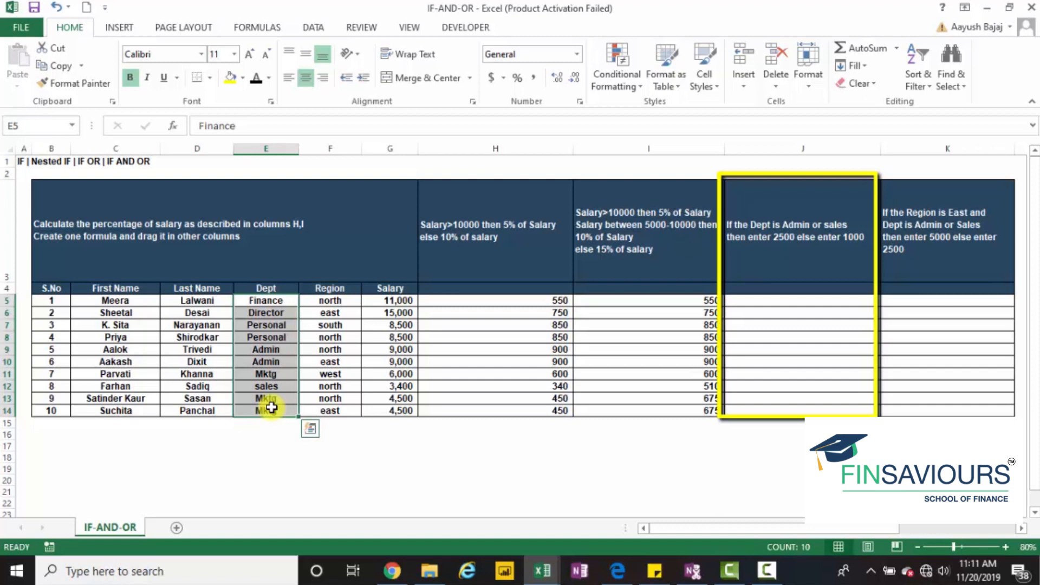
click(790, 306)
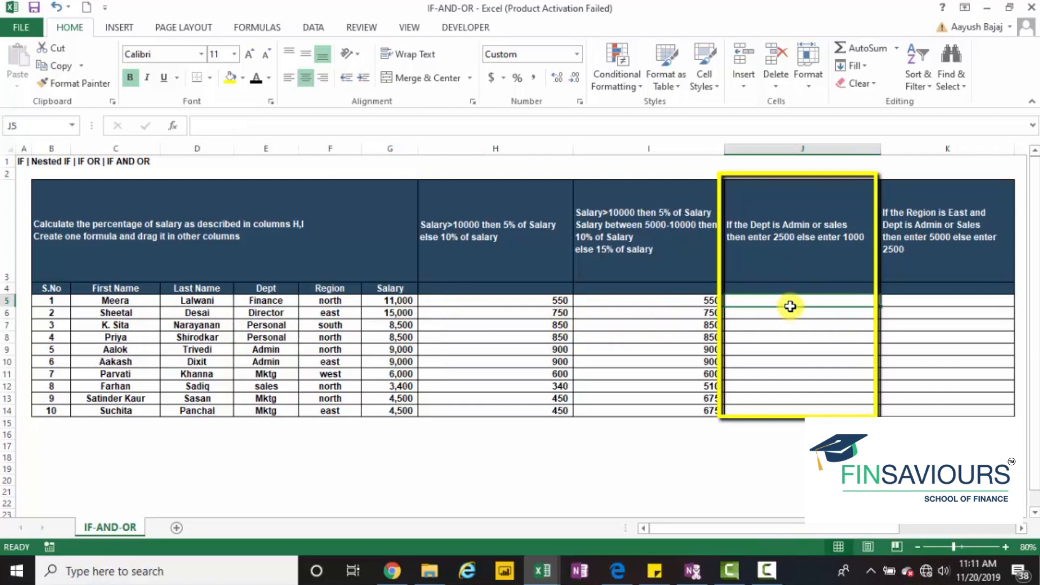
click(788, 337)
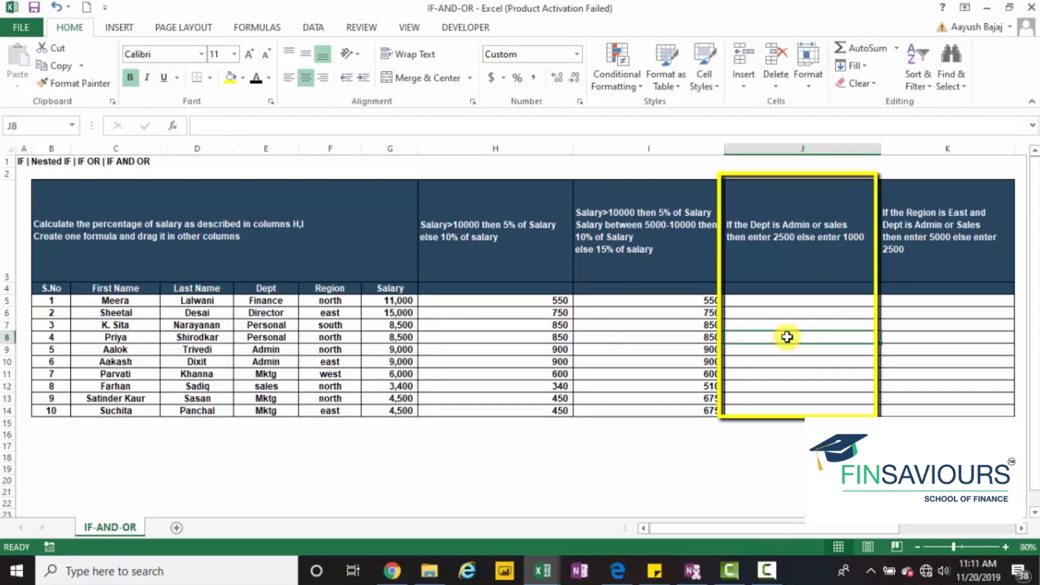
click(795, 302)
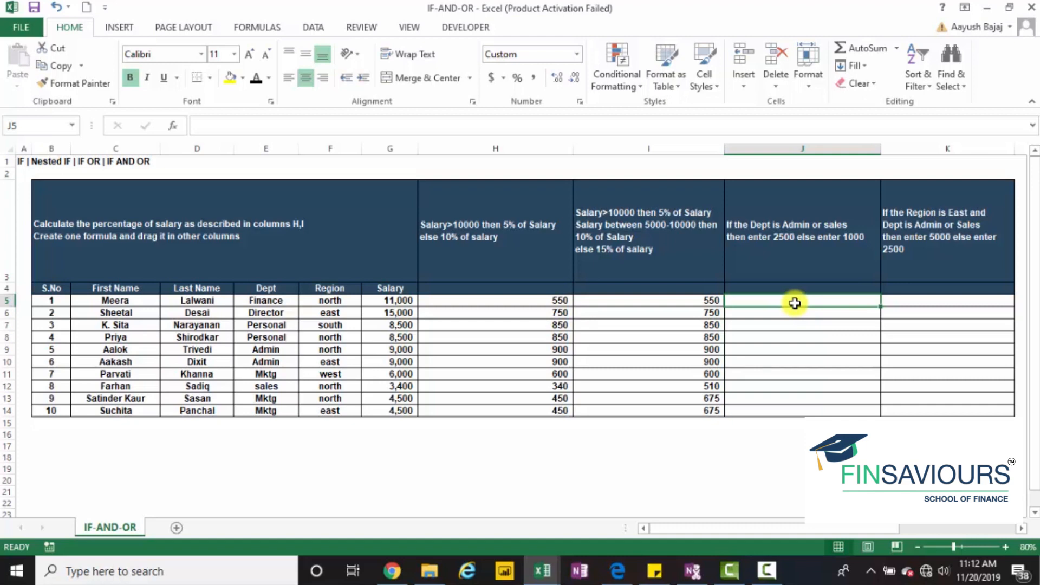
Read the OR function's description using a trial entry in J1, cancel it and return to J5
key(Up)
key(Up)
key(Up)
key(Up)
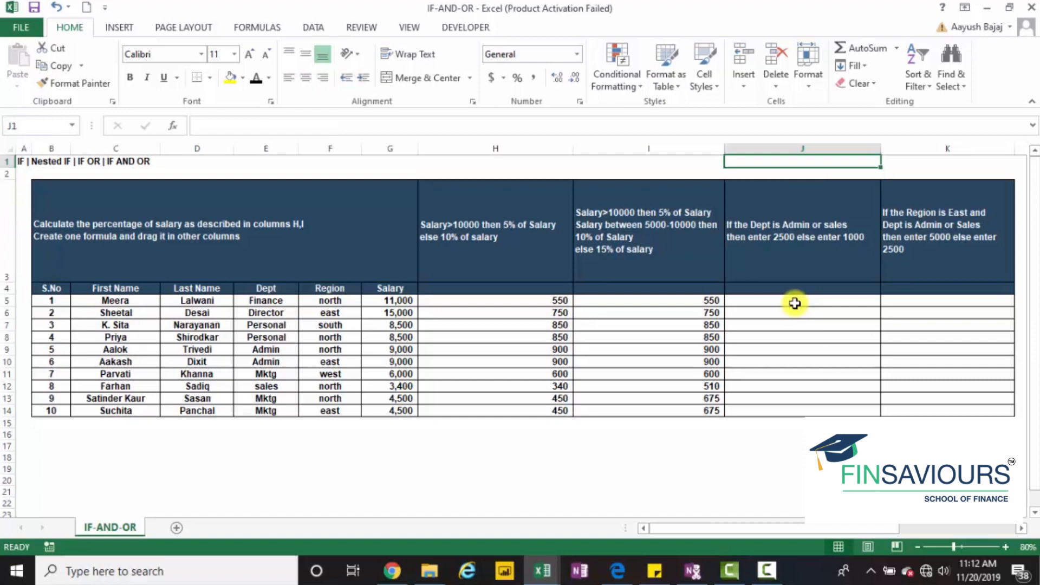
text(OR)
key(Escape)
text(=or)
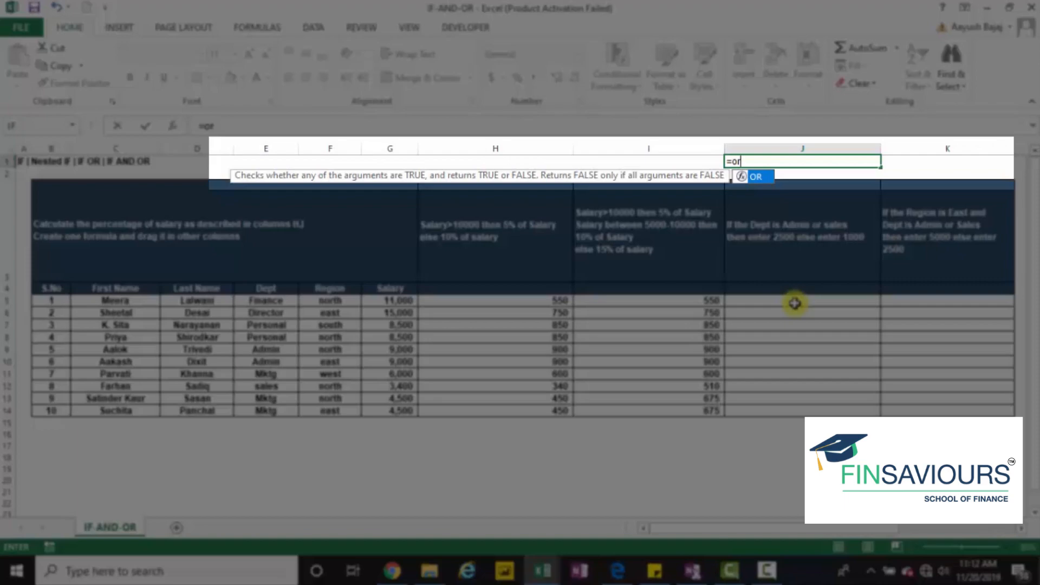
key(Escape)
key(Escape)
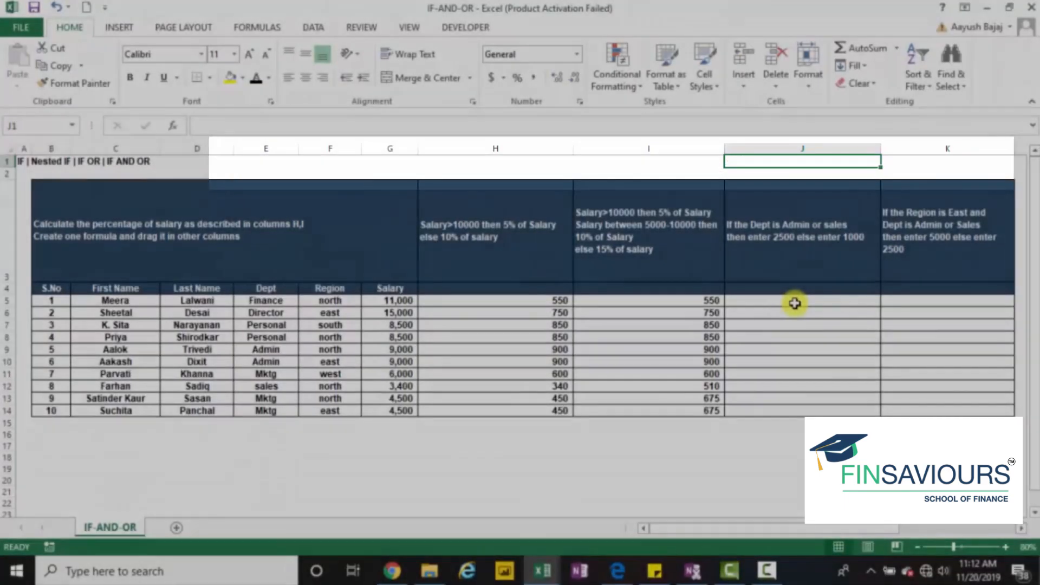
click(795, 304)
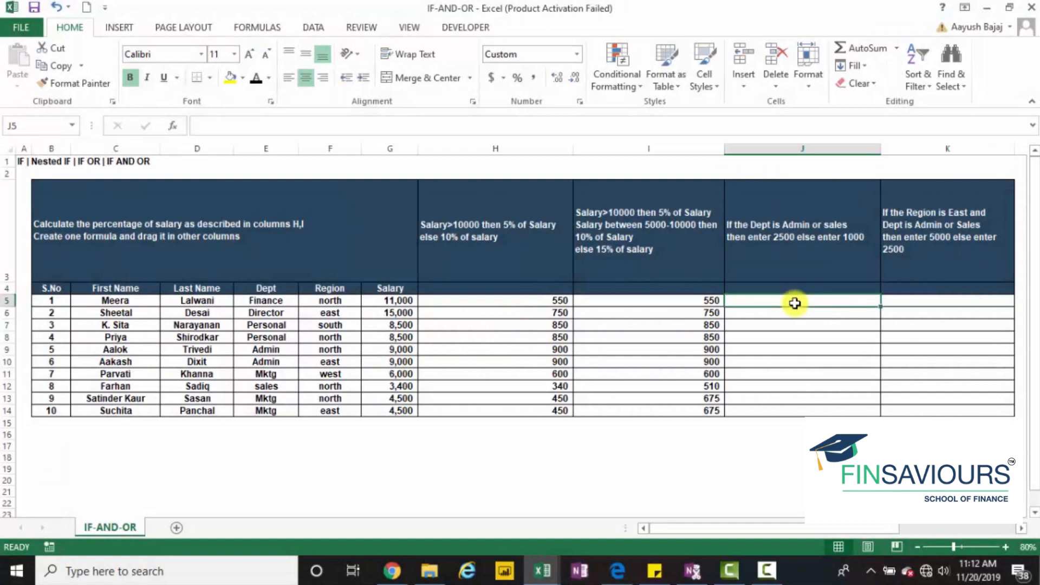